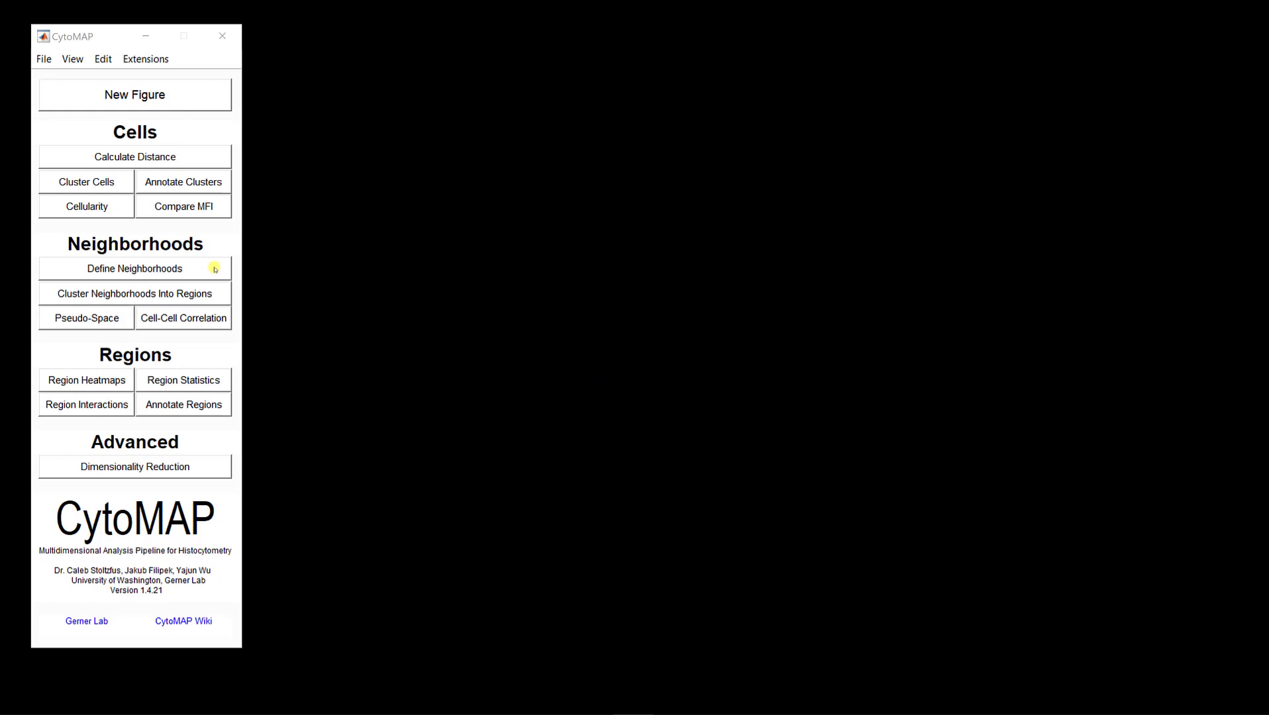
- Open the Cluster Cells dialog to set up cell clustering
left_click(69, 182)
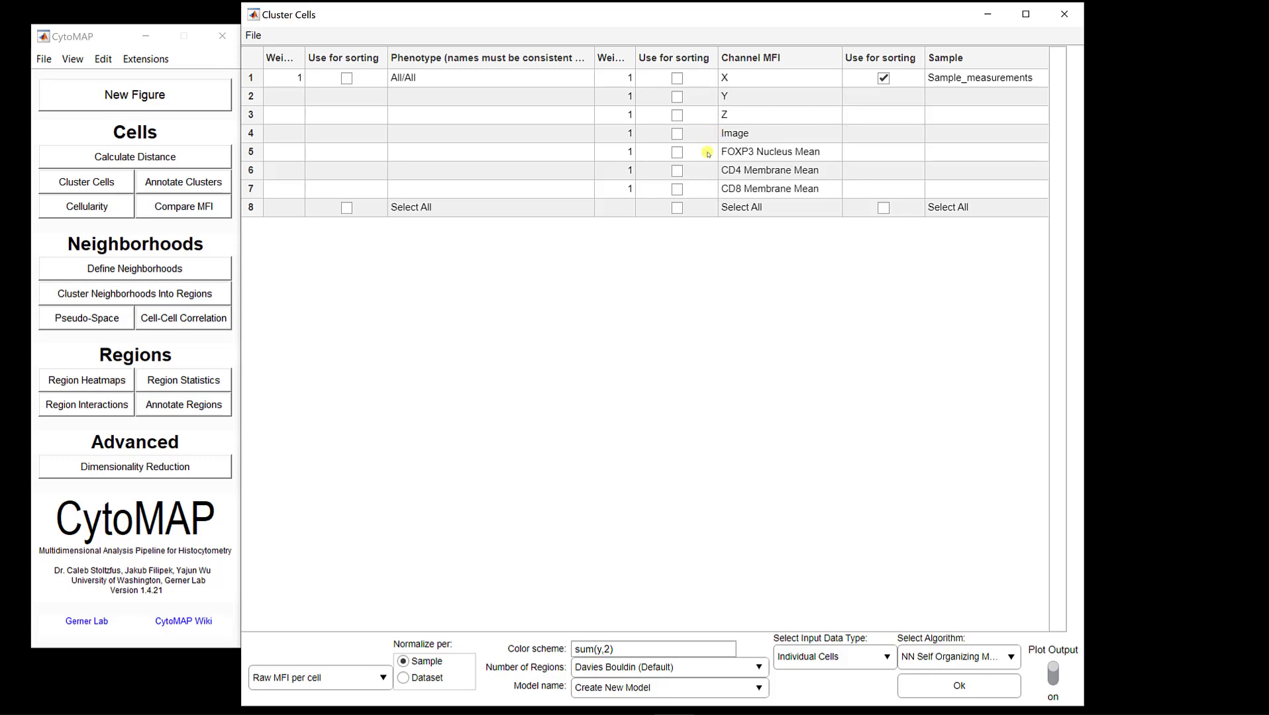
- Mark FOXP3 Nucleus Mean, CD4 Membrane Mean and CD8 Membrane Mean as clustering channels
left_click(677, 153)
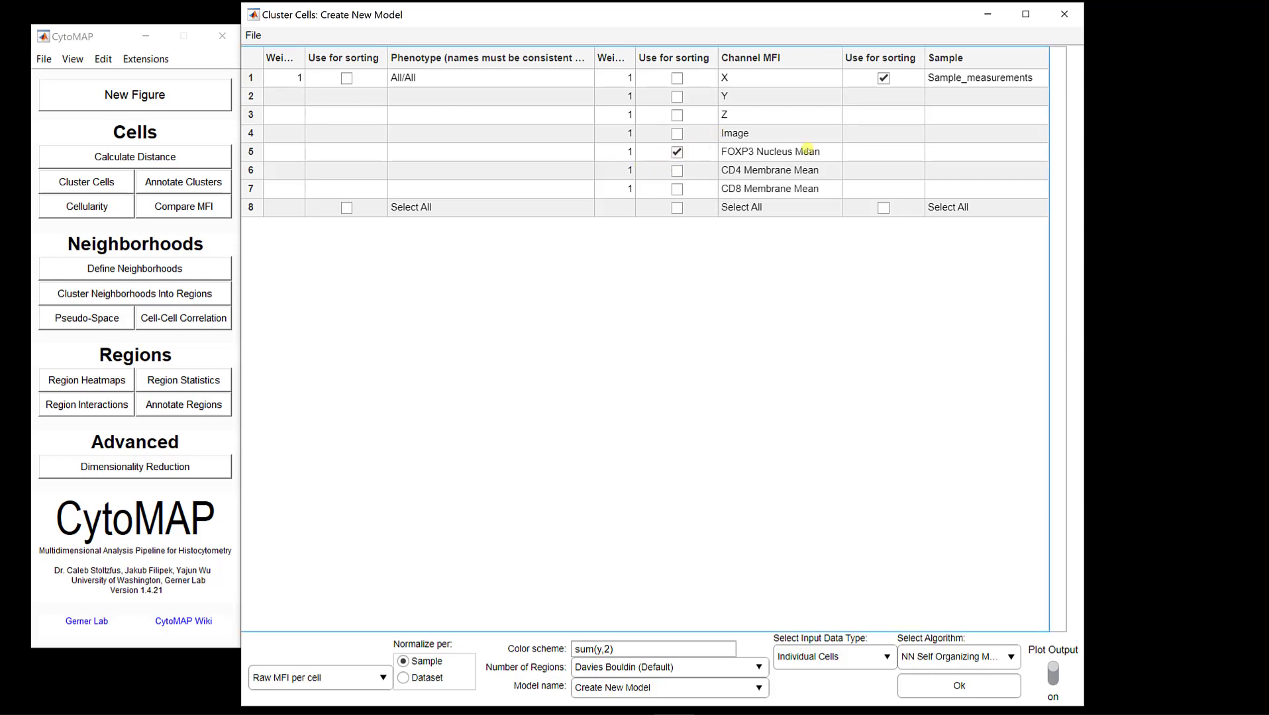
left_click(678, 171)
left_click(677, 189)
left_click(383, 679)
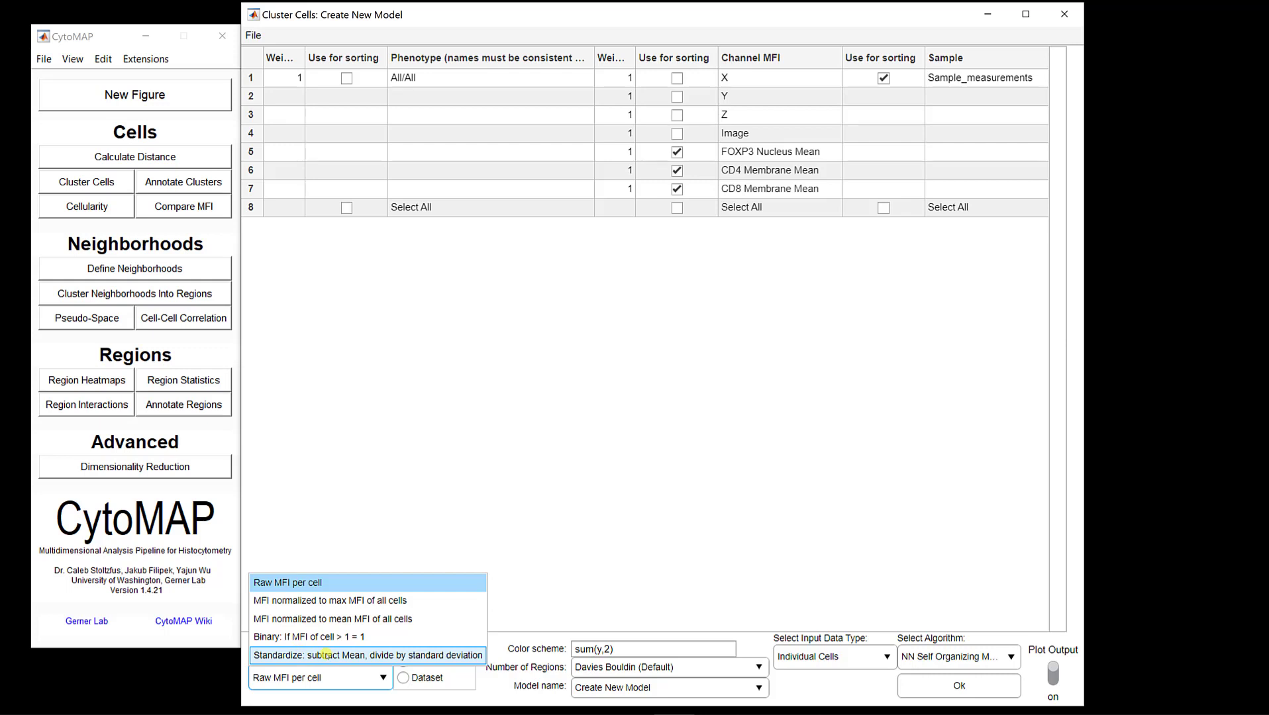
- Normalize intensities with 'Standardize: subtract Mean, divide by standard deviation'
left_click(326, 655)
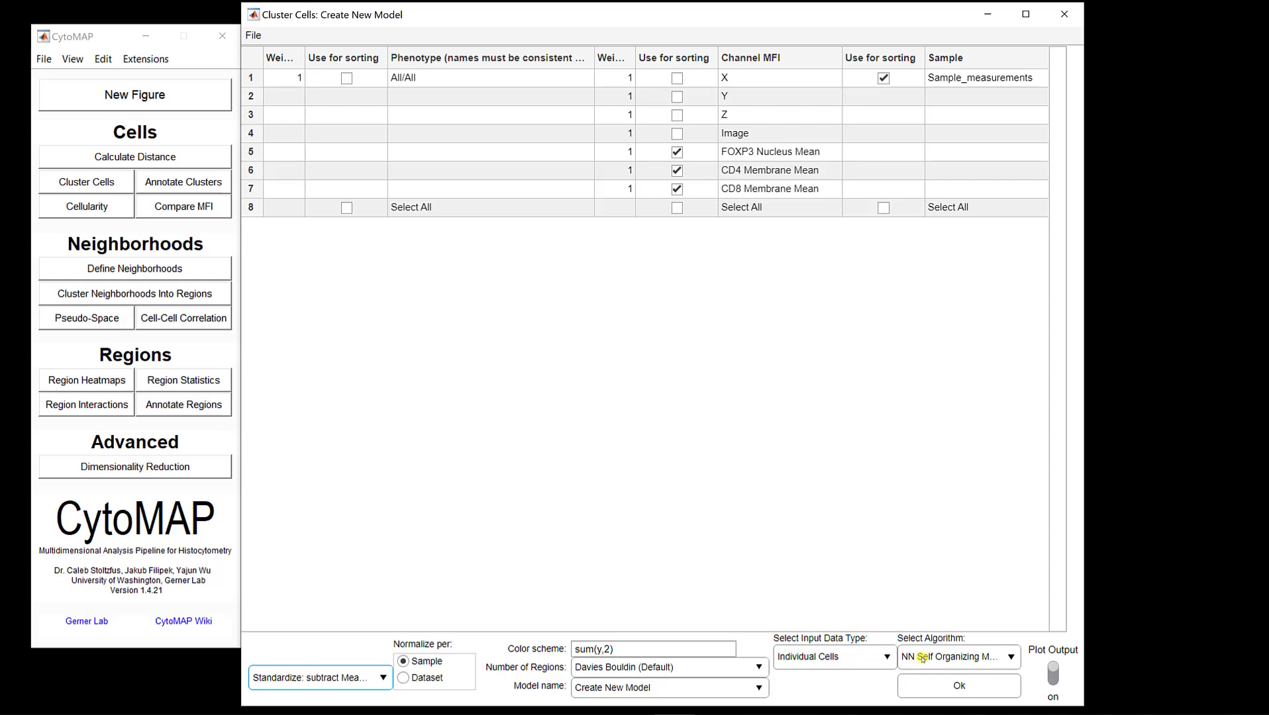
left_click(954, 655)
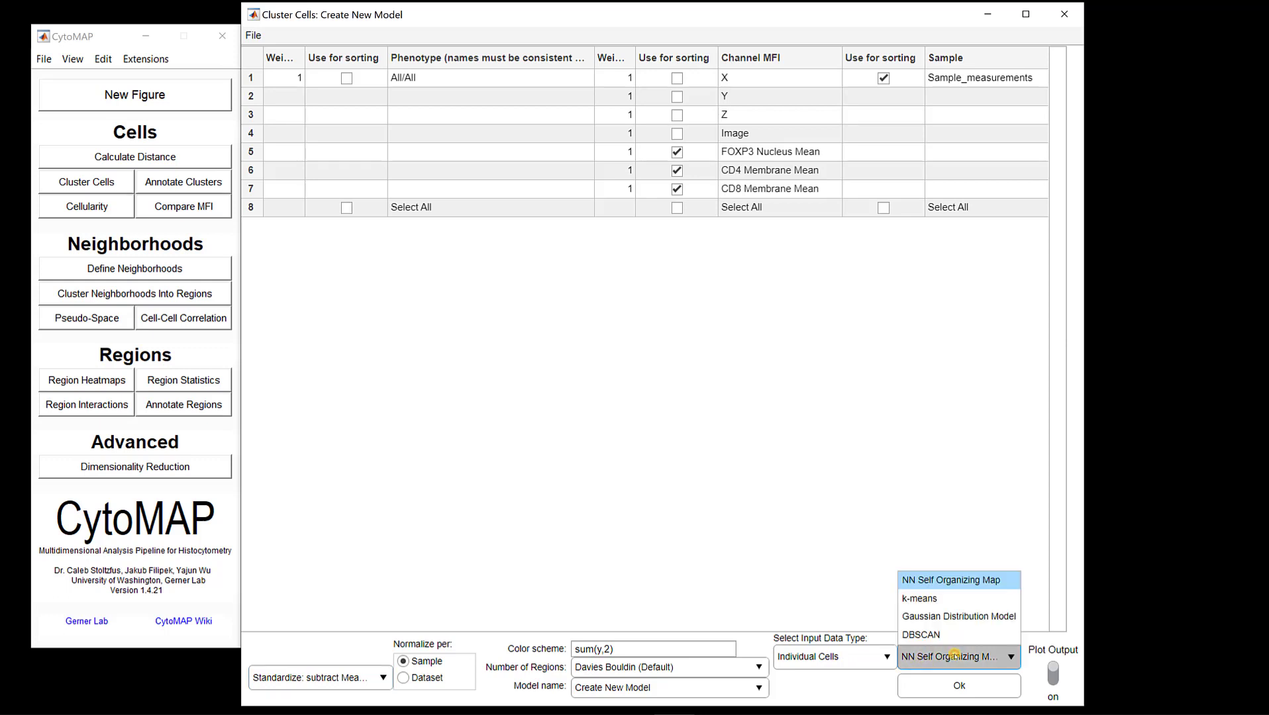
- Keep NN Self Organizing Map as the algorithm and start the clustering run
left_click(961, 581)
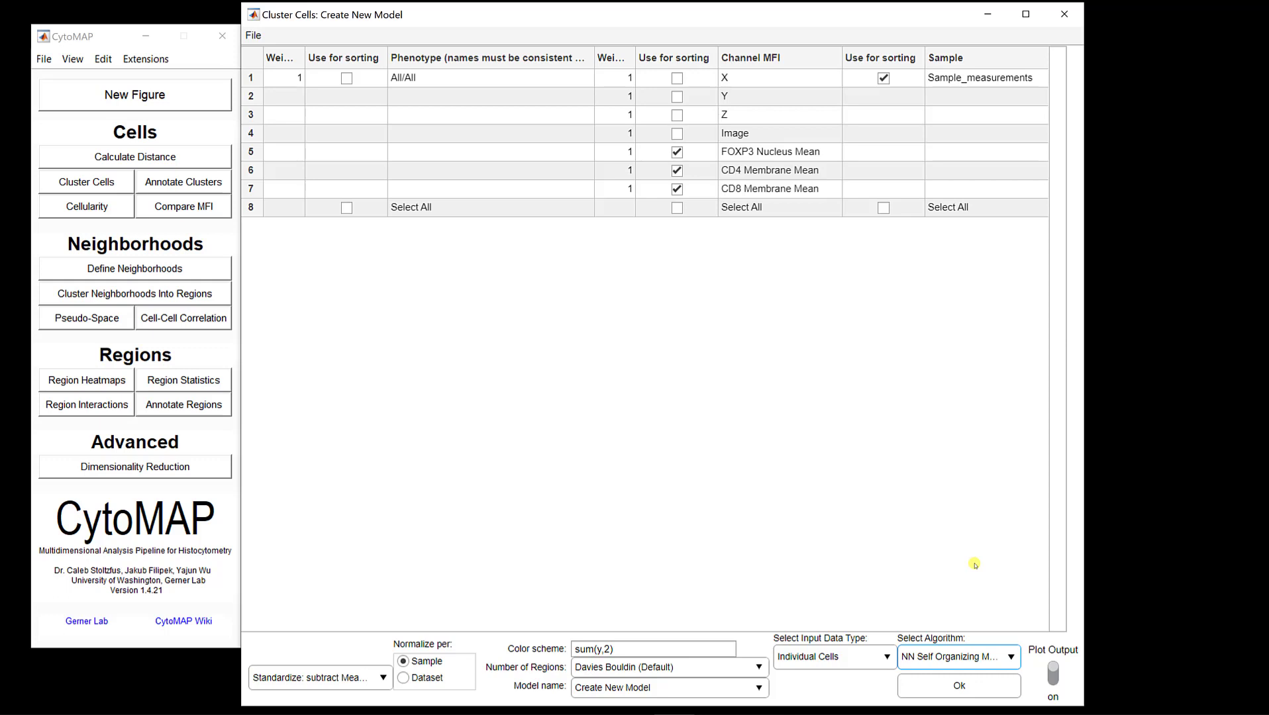
left_click(972, 689)
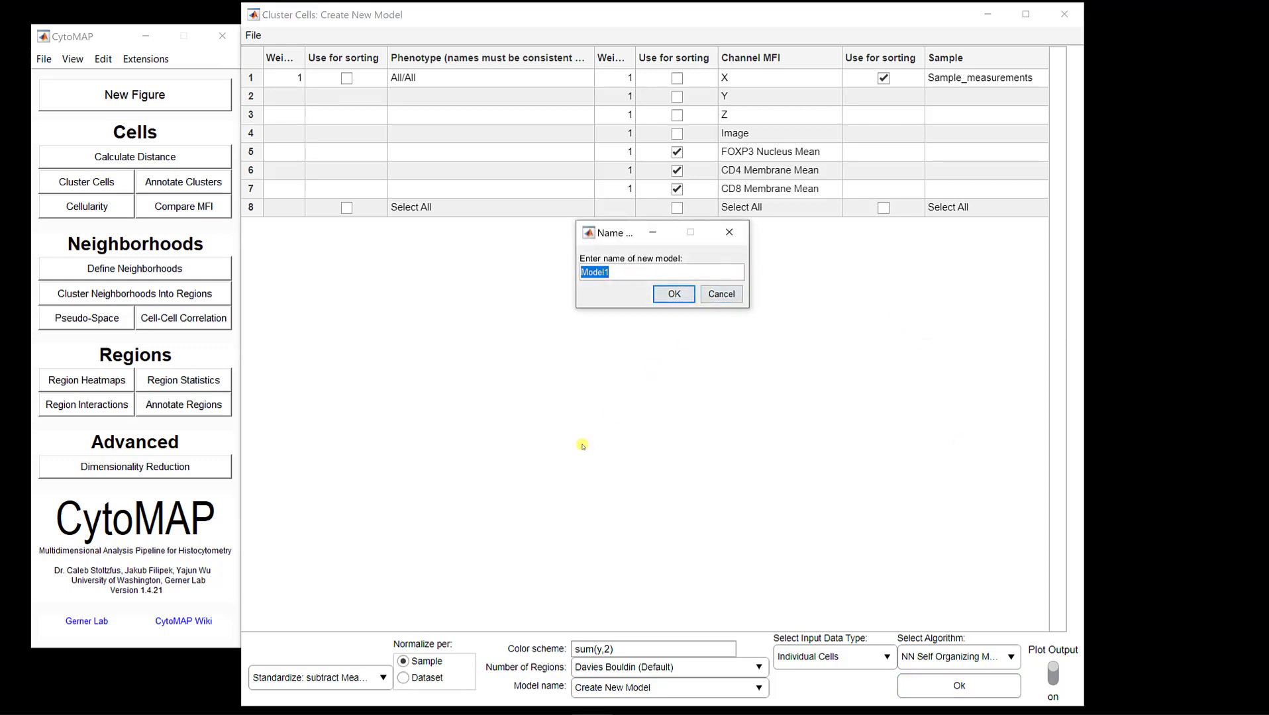
- Name the new model DB_SOM and run the clustering
type("DB_")
type("SOM")
left_click(674, 294)
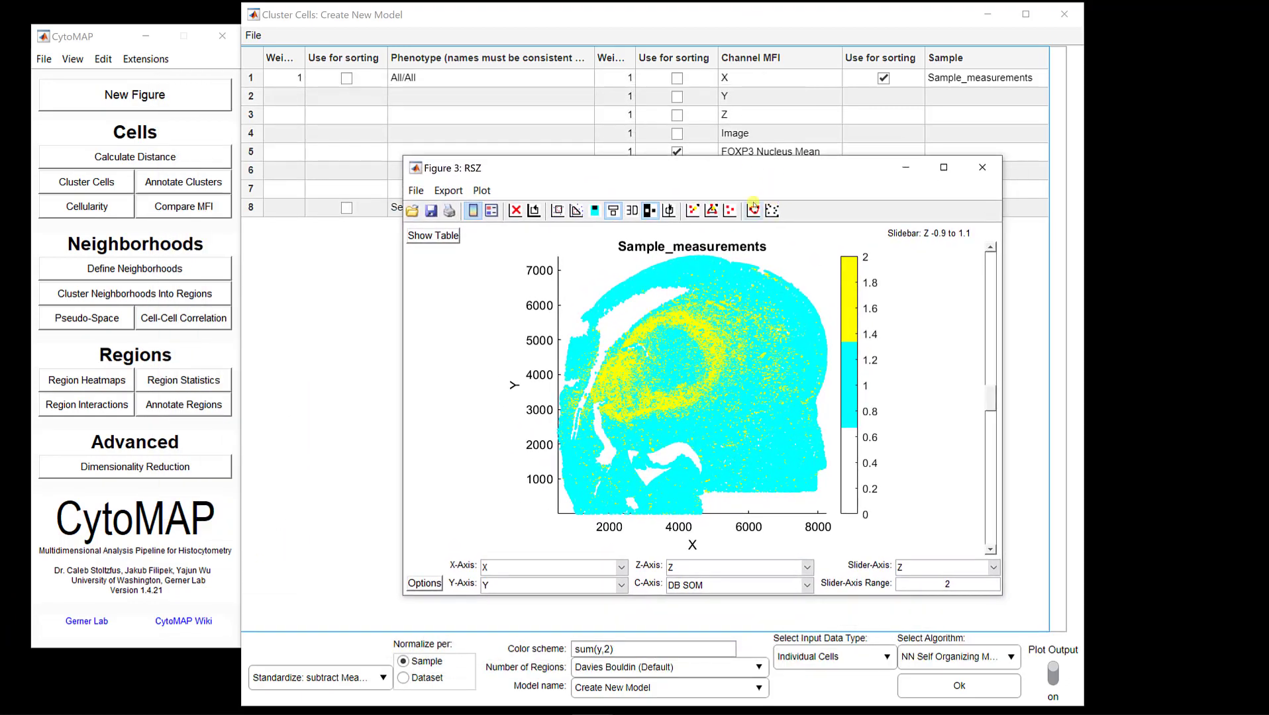
- Inspect the Davies Bouldin scores, which peak near 1.18 at 6 clusters
left_click_drag(711, 173, 556, 91)
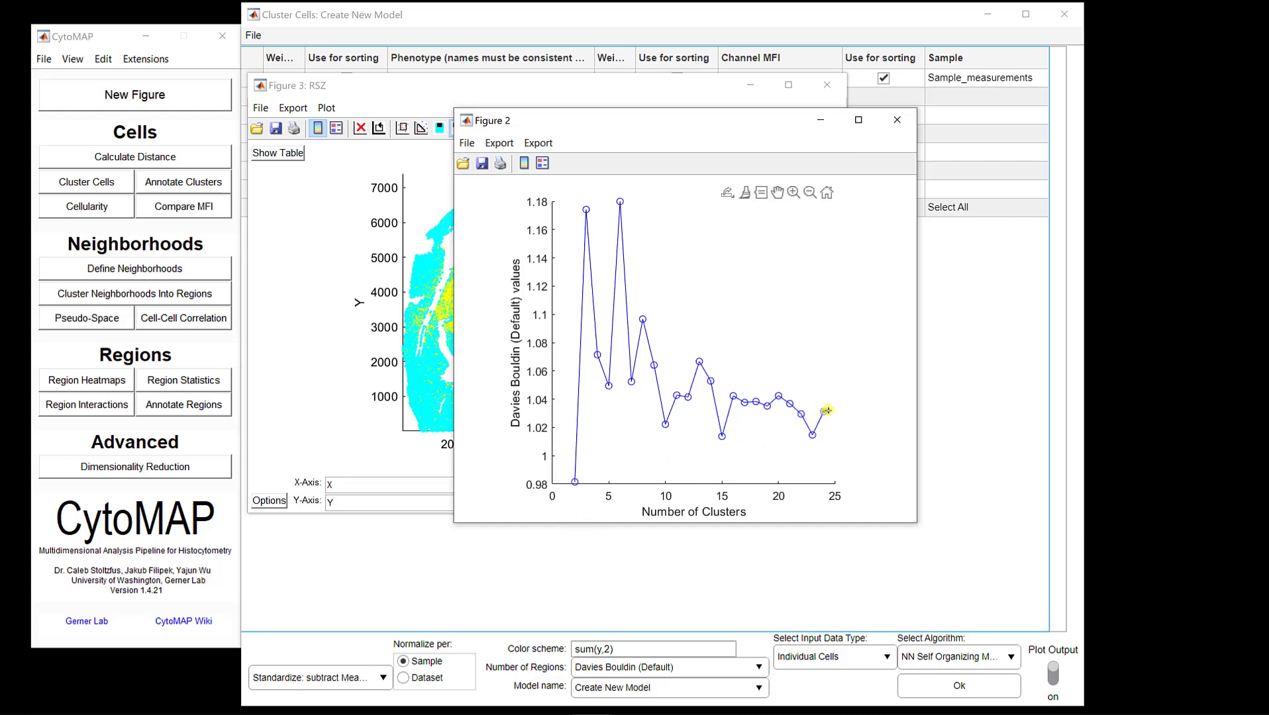
mouse_move(825, 412)
mouse_move(620, 201)
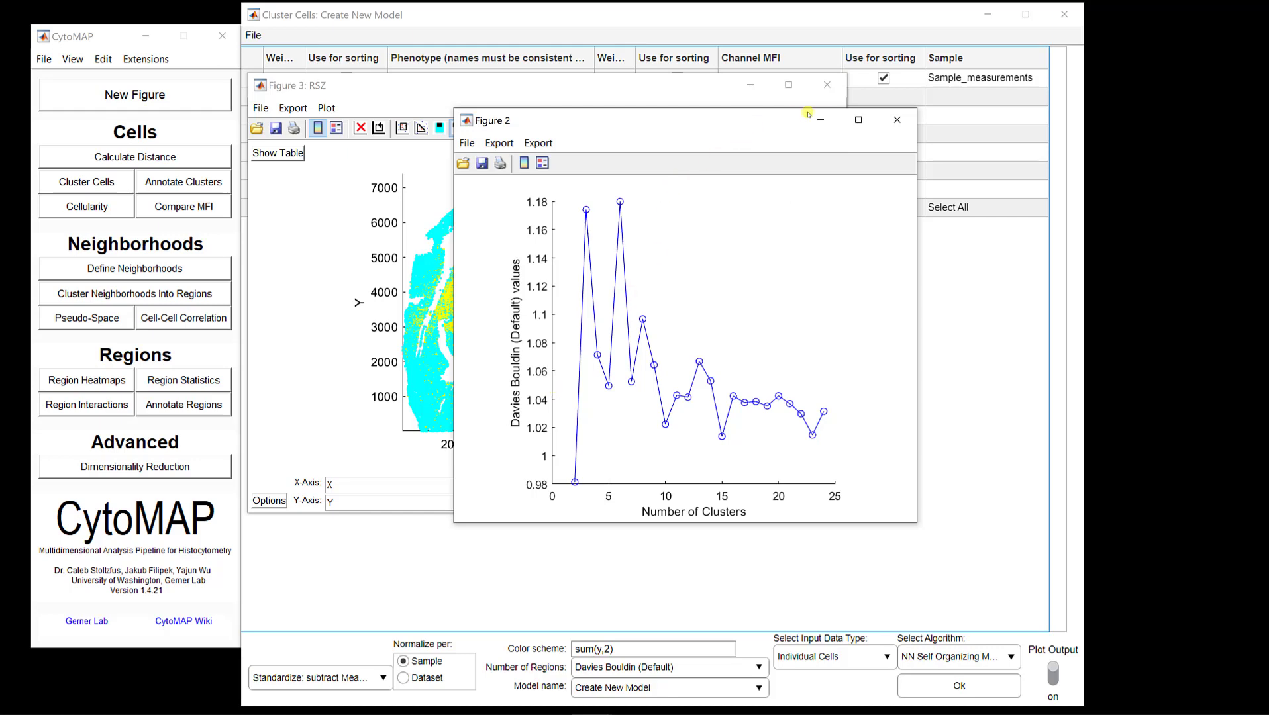
- Close the Davies Bouldin chart, invert the scatter plot's Y axis, then close the plot
left_click(906, 131)
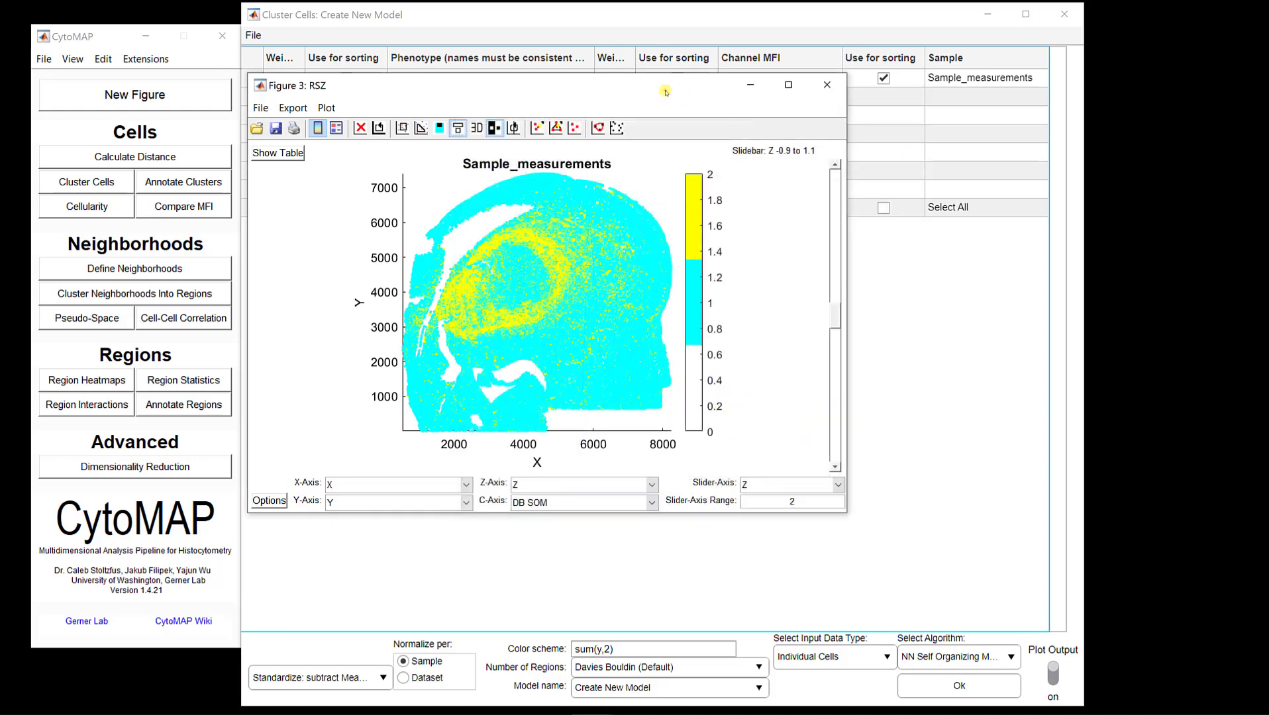
left_click(467, 503)
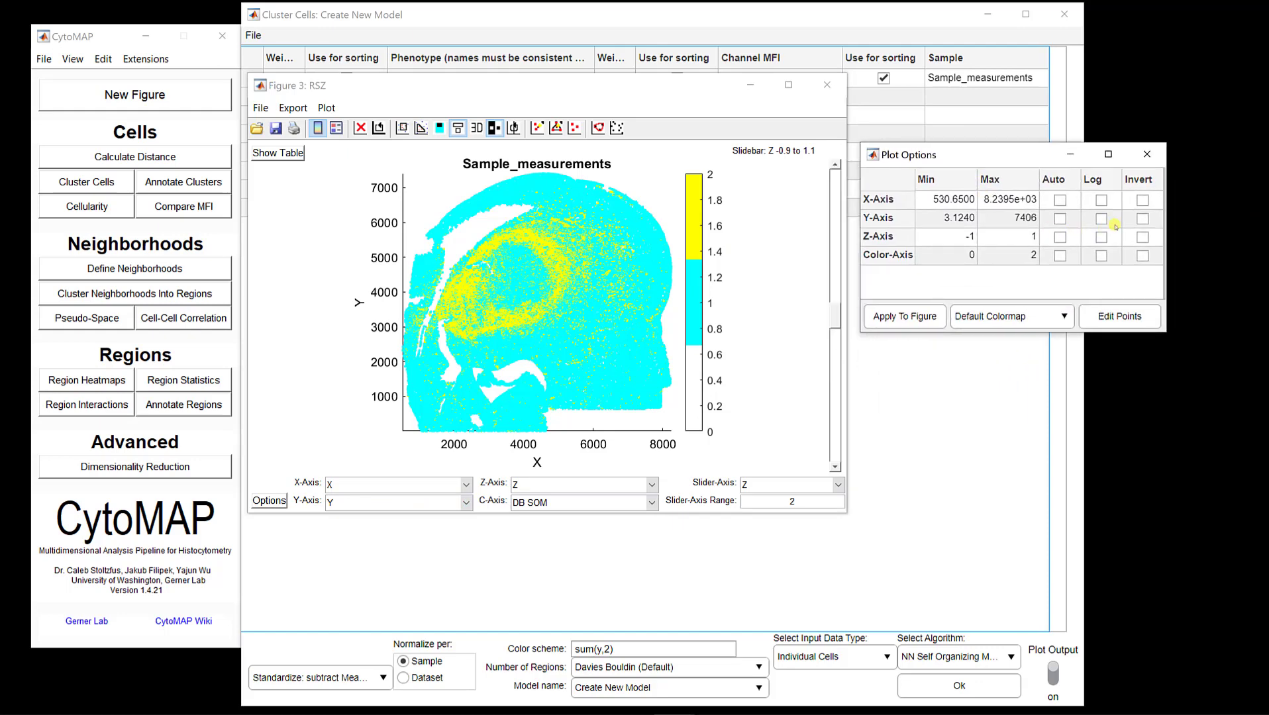
left_click(1144, 219)
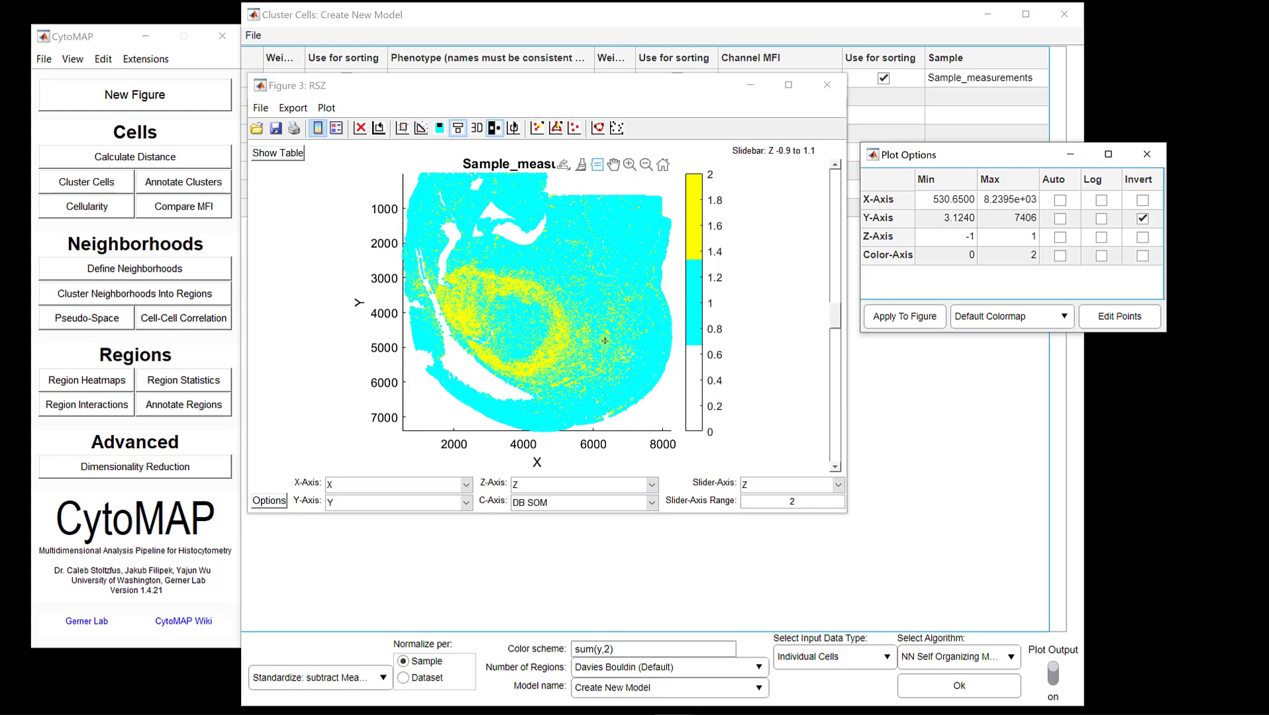
left_click(826, 85)
- Set the cluster count manually to 4 and start a model named SOM_4_clusters
left_click(1148, 162)
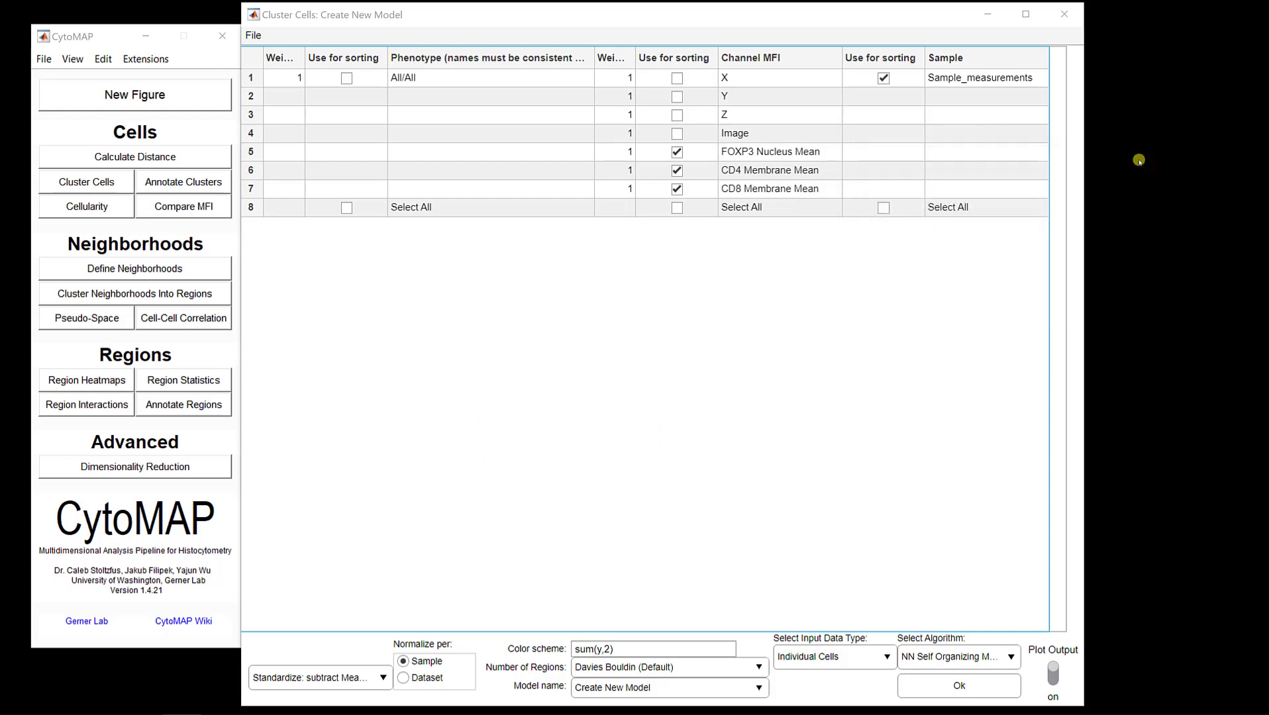
left_click(702, 670)
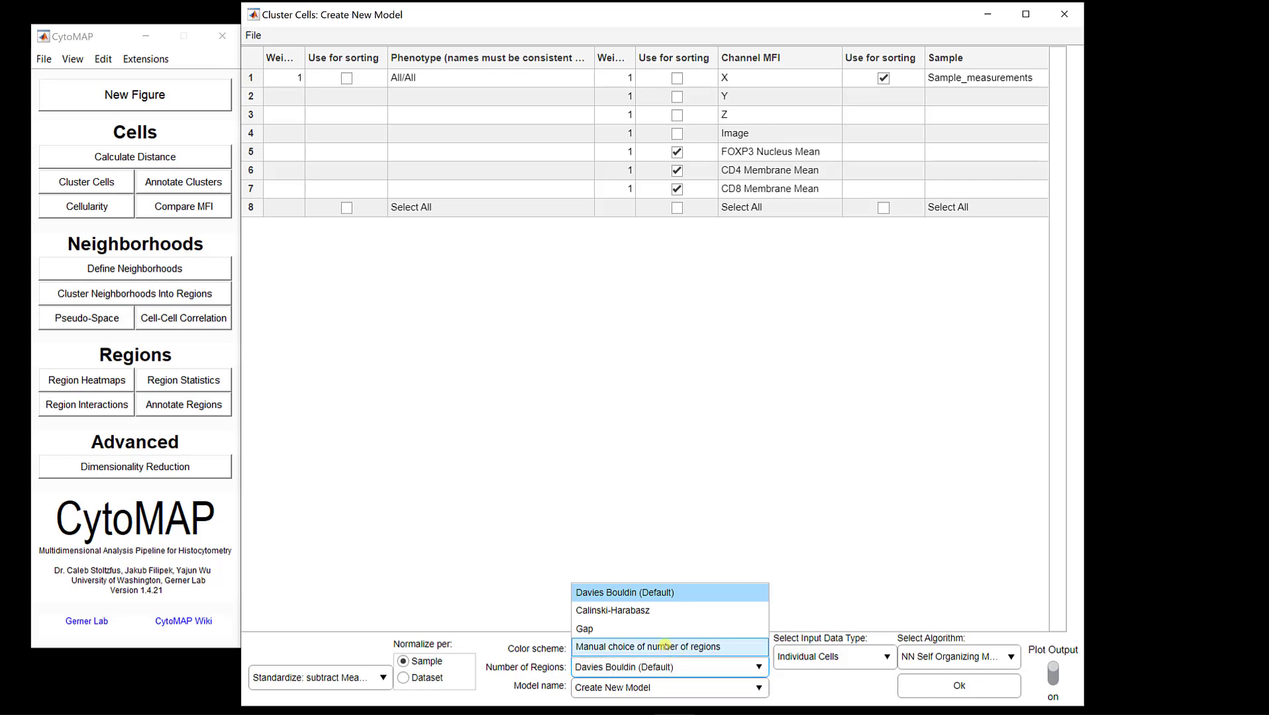
left_click(665, 647)
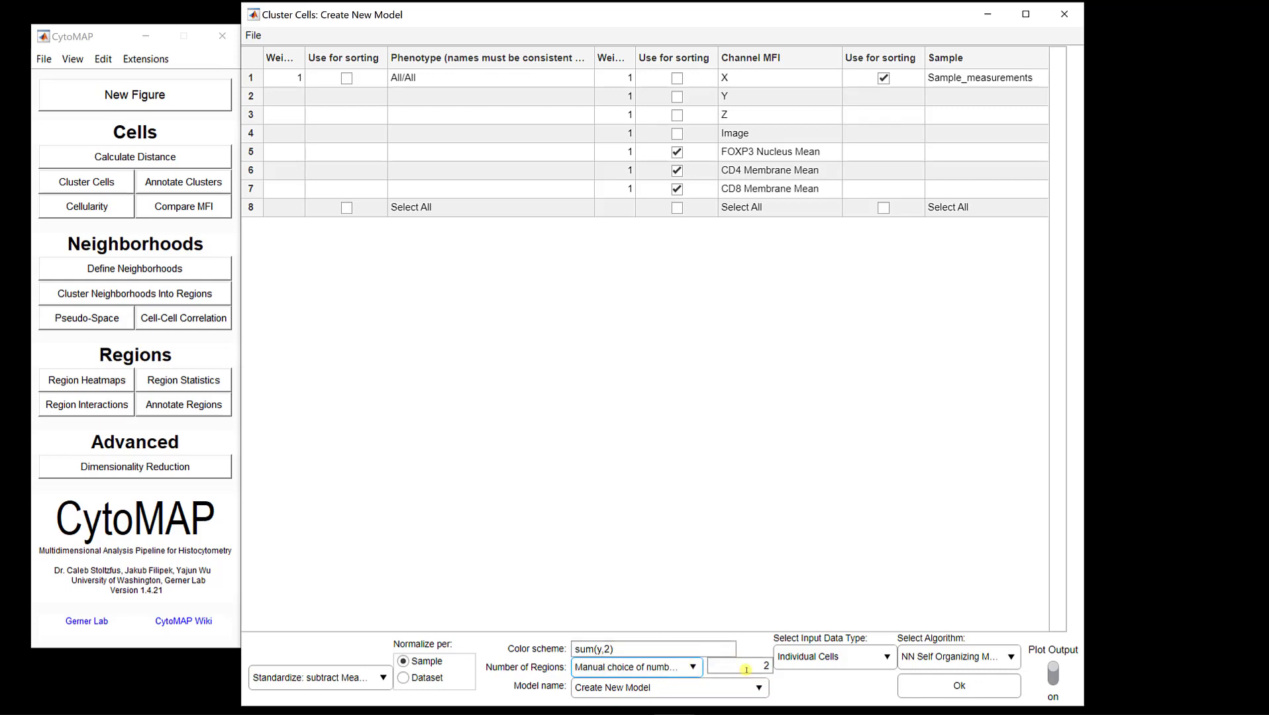
left_click(751, 669)
left_click_drag(754, 669, 784, 668)
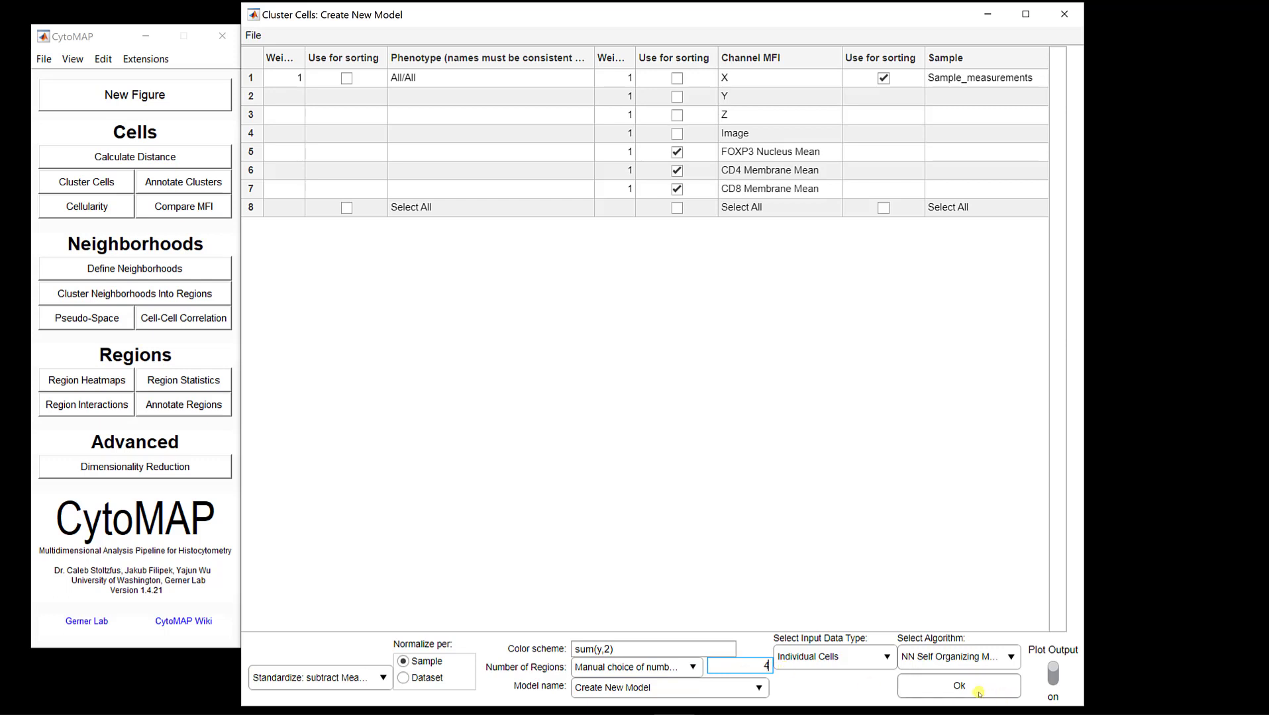
left_click(979, 693)
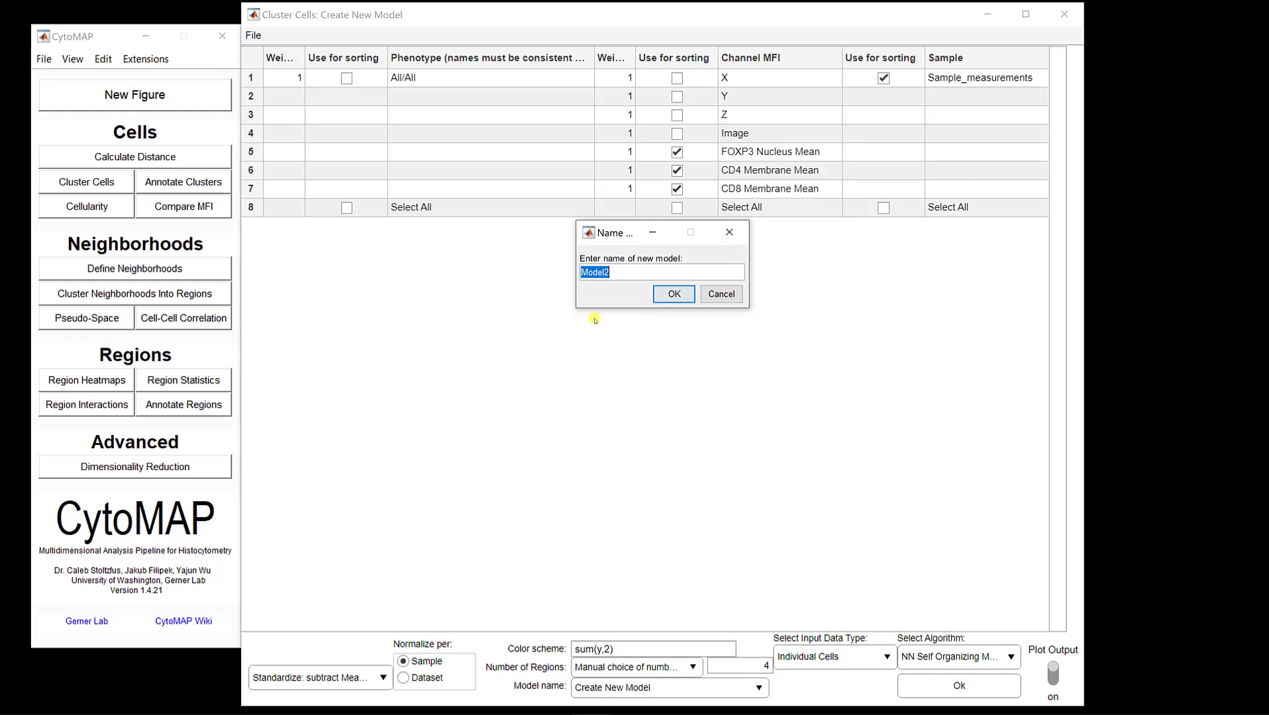
type("SOM_4_clusters")
- Confirm the SOM_4_clusters name to train the 4-cluster model and plot the cells
key("Return")
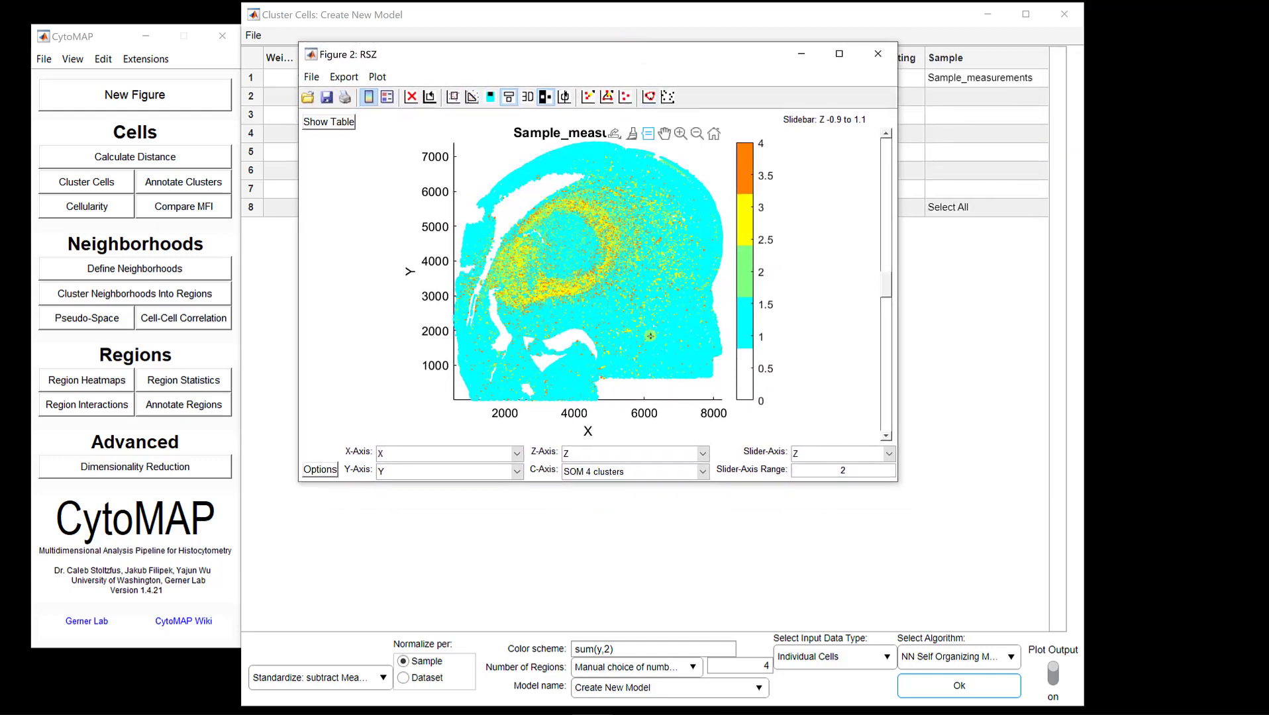
- Invert the Y axis of the SOM 4 clusters plot, then close Plot Options and the figure
left_click(315, 471)
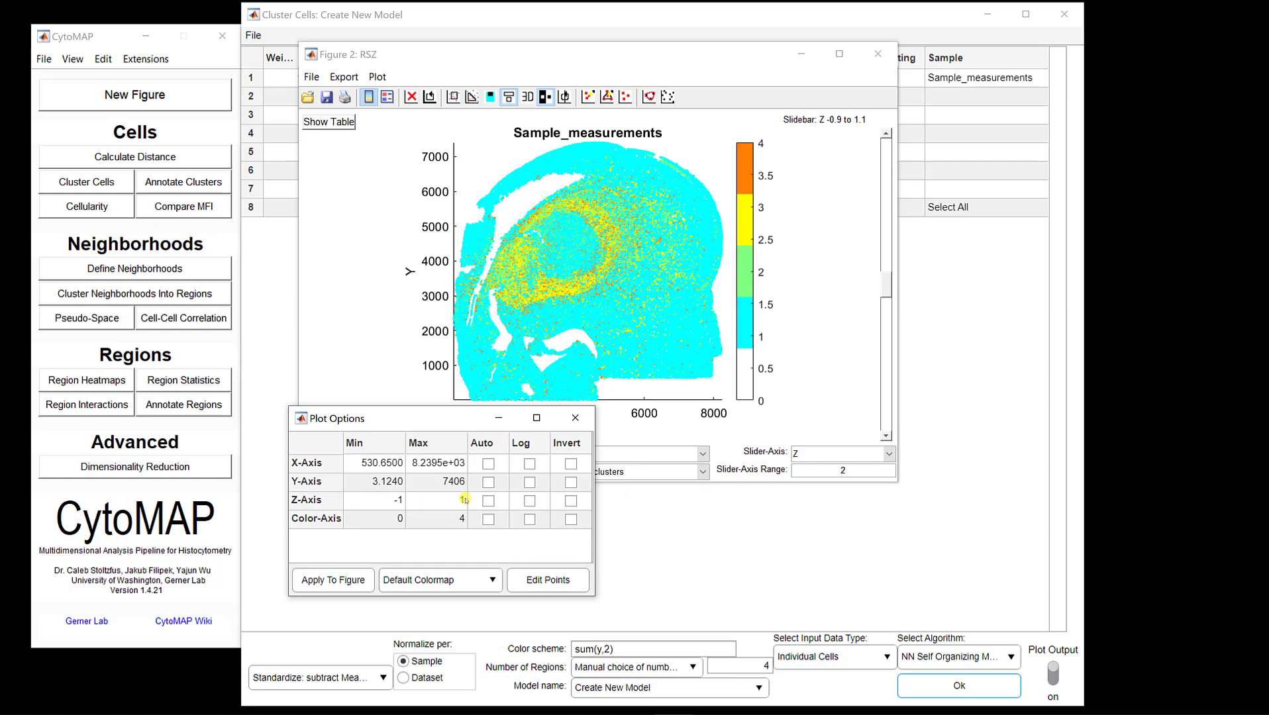
left_click(571, 483)
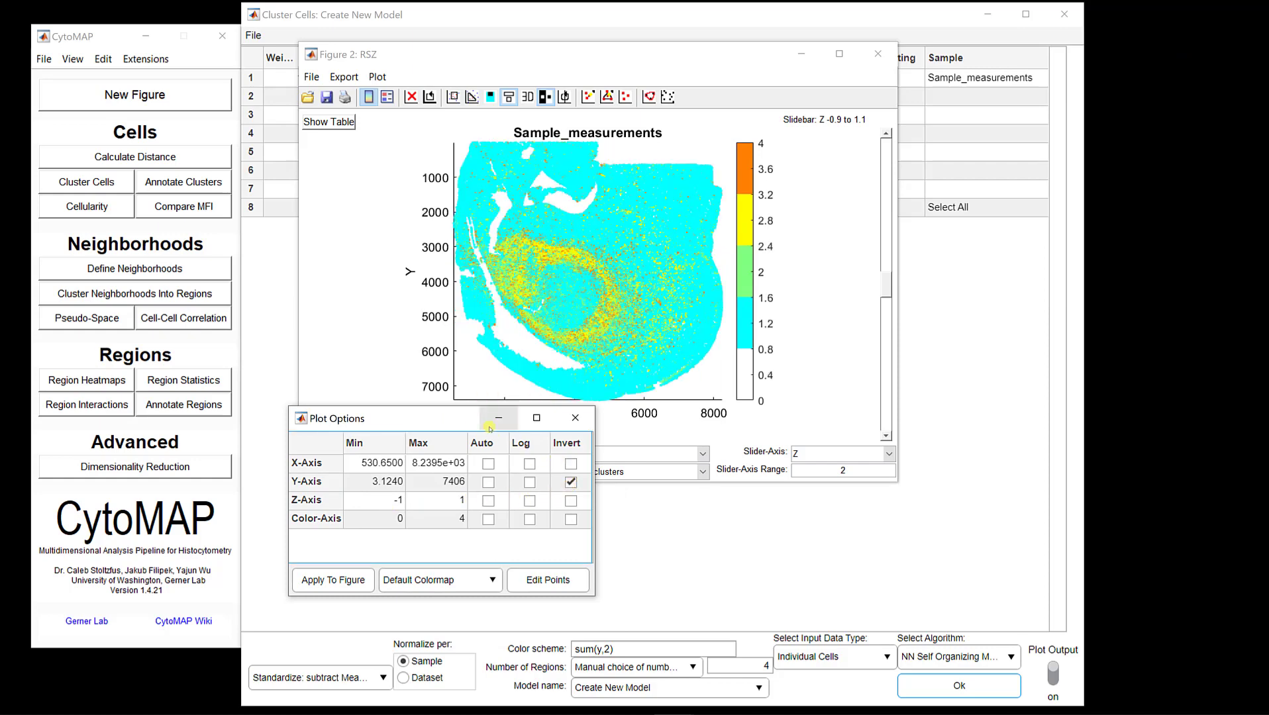
left_click_drag(470, 421, 442, 424)
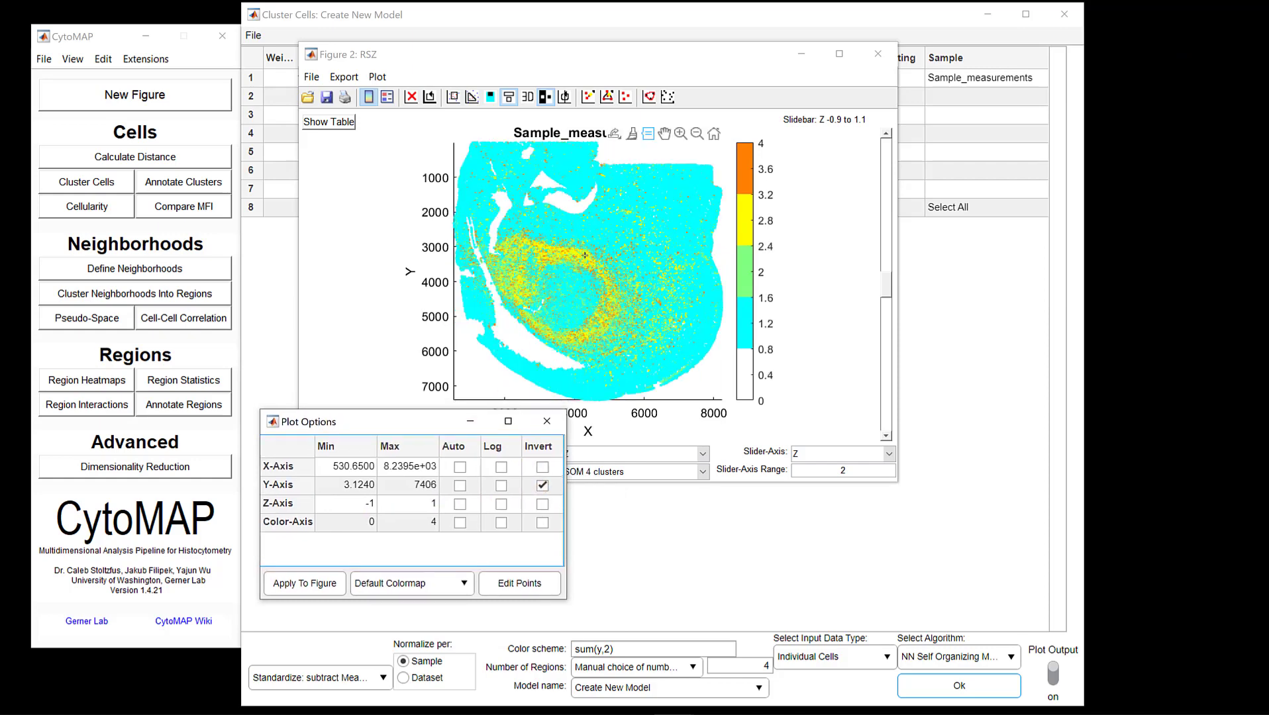
left_click(548, 424)
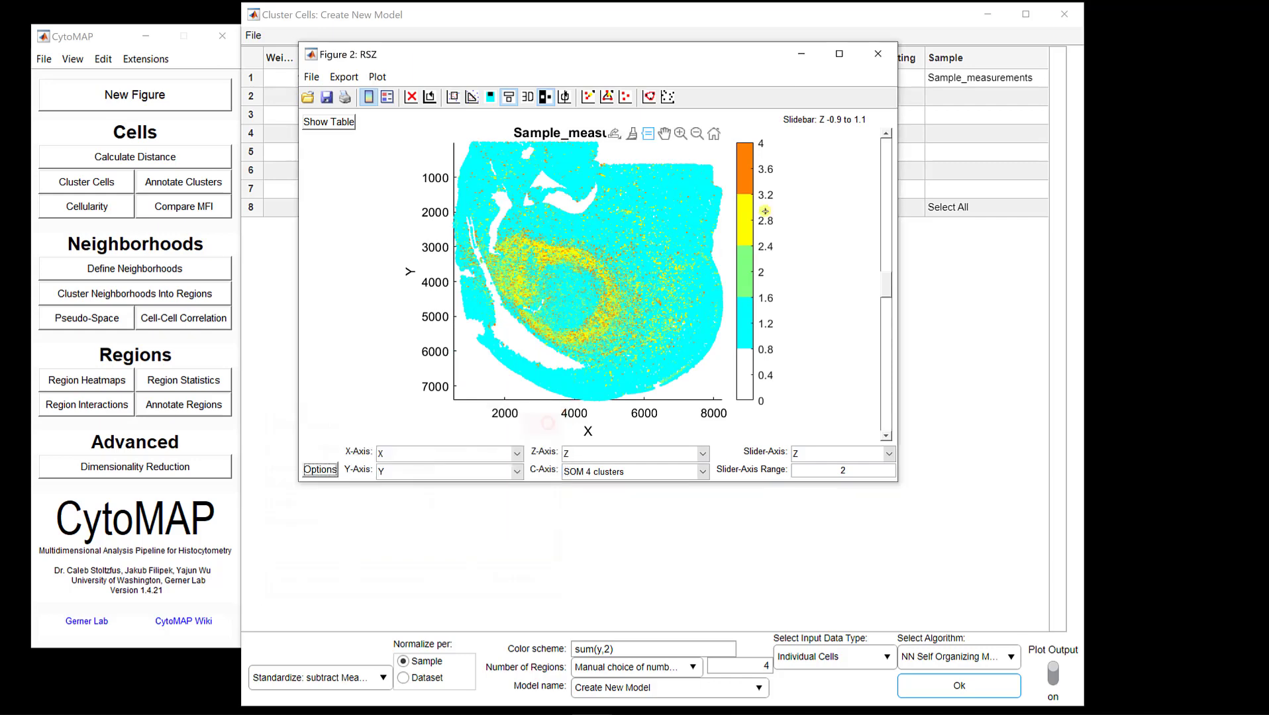
left_click(878, 53)
- Close the Cluster Cells window, preview a cell plot coloured by SOM 4 clusters, then close it
left_click(1055, 6)
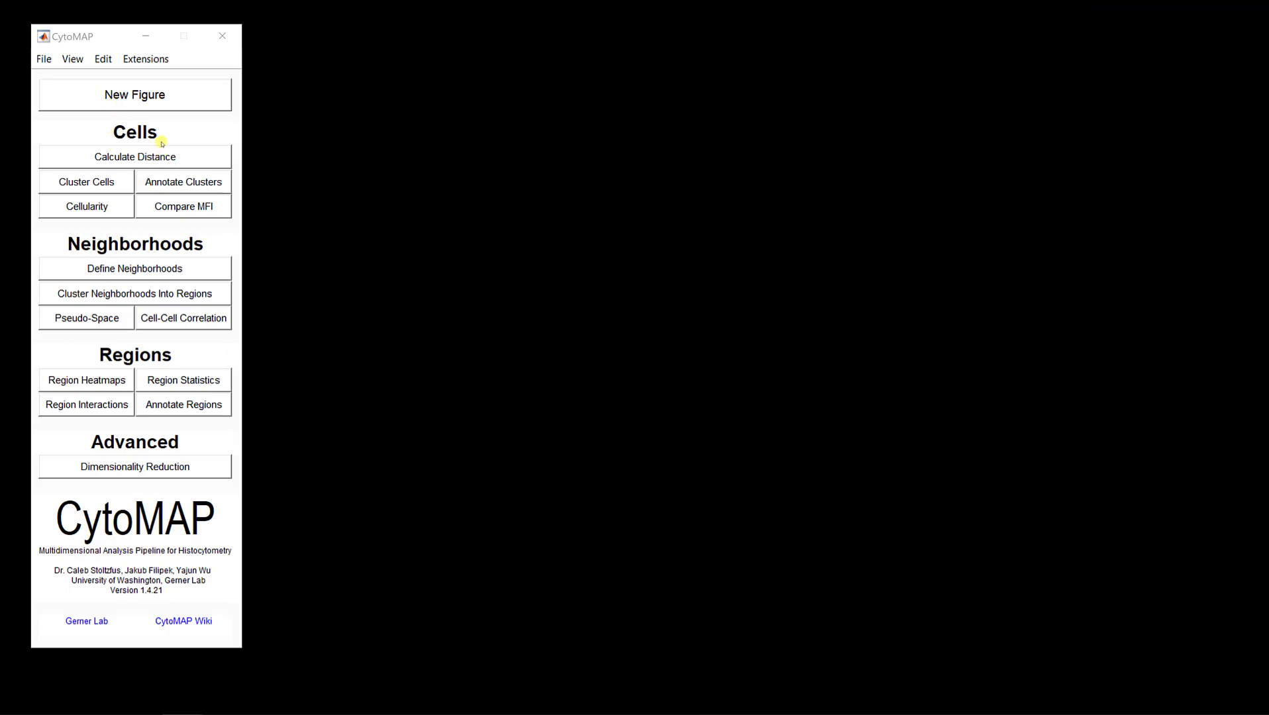
left_click(162, 100)
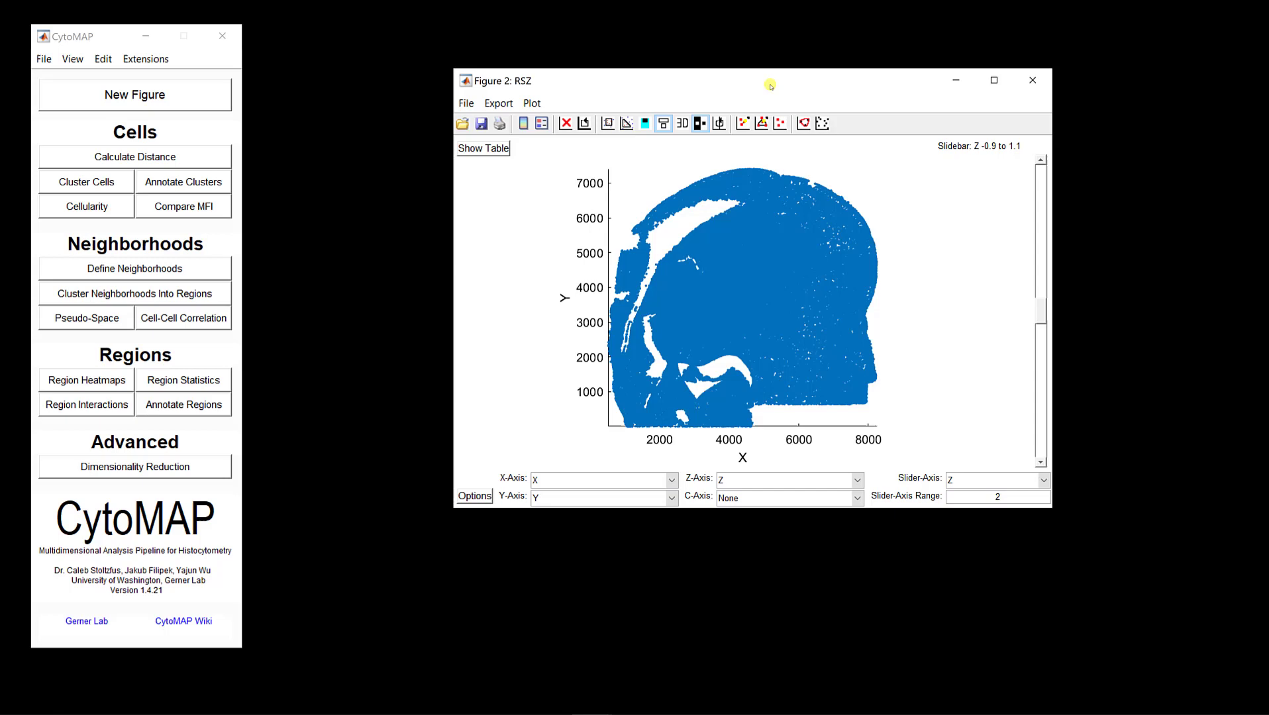
left_click(853, 498)
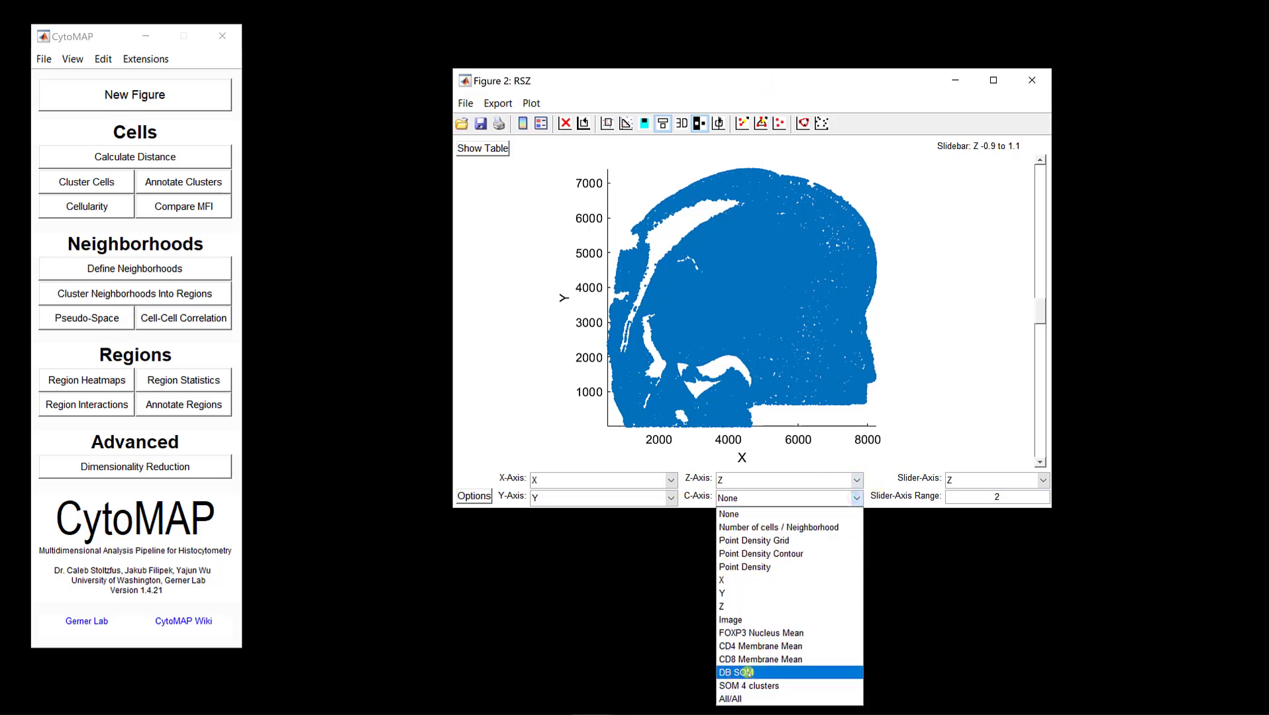
left_click(725, 685)
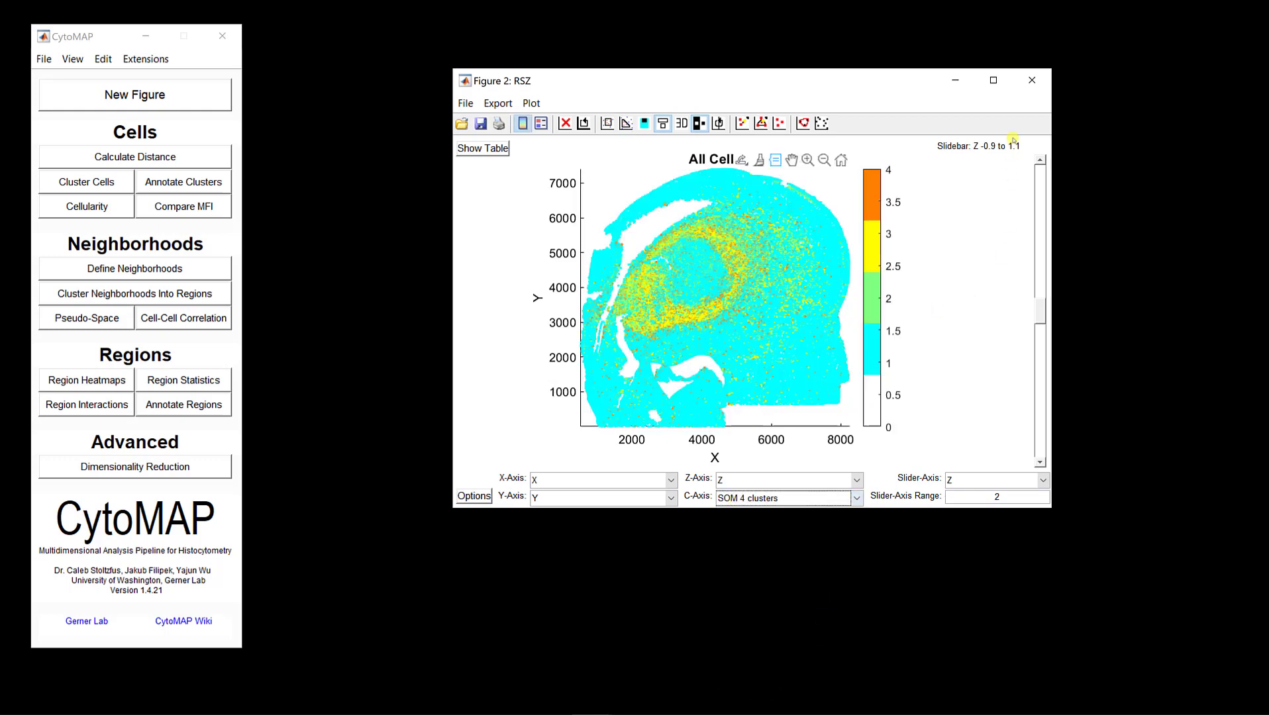
left_click(1032, 80)
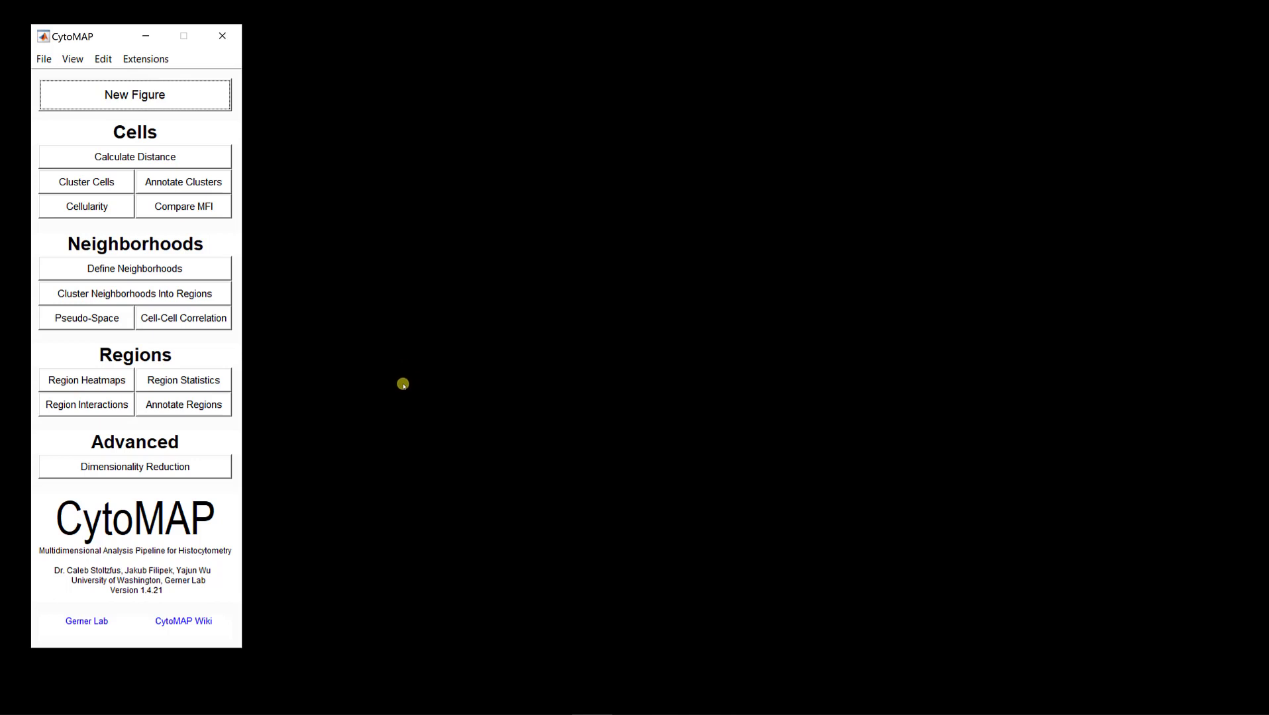
- Set Region Statistics to SOM_4_clusters regions, excluding Y, Z and SOM channels, with all phenotypes included
left_click(170, 383)
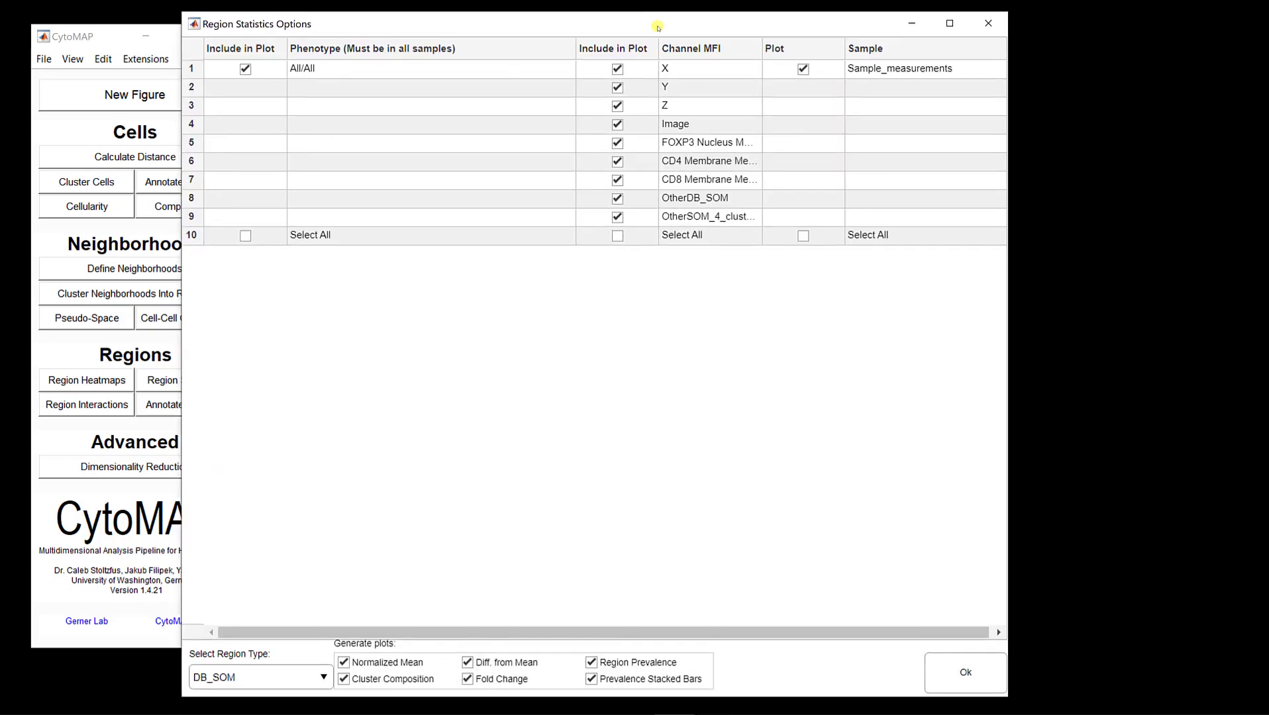
left_click(299, 681)
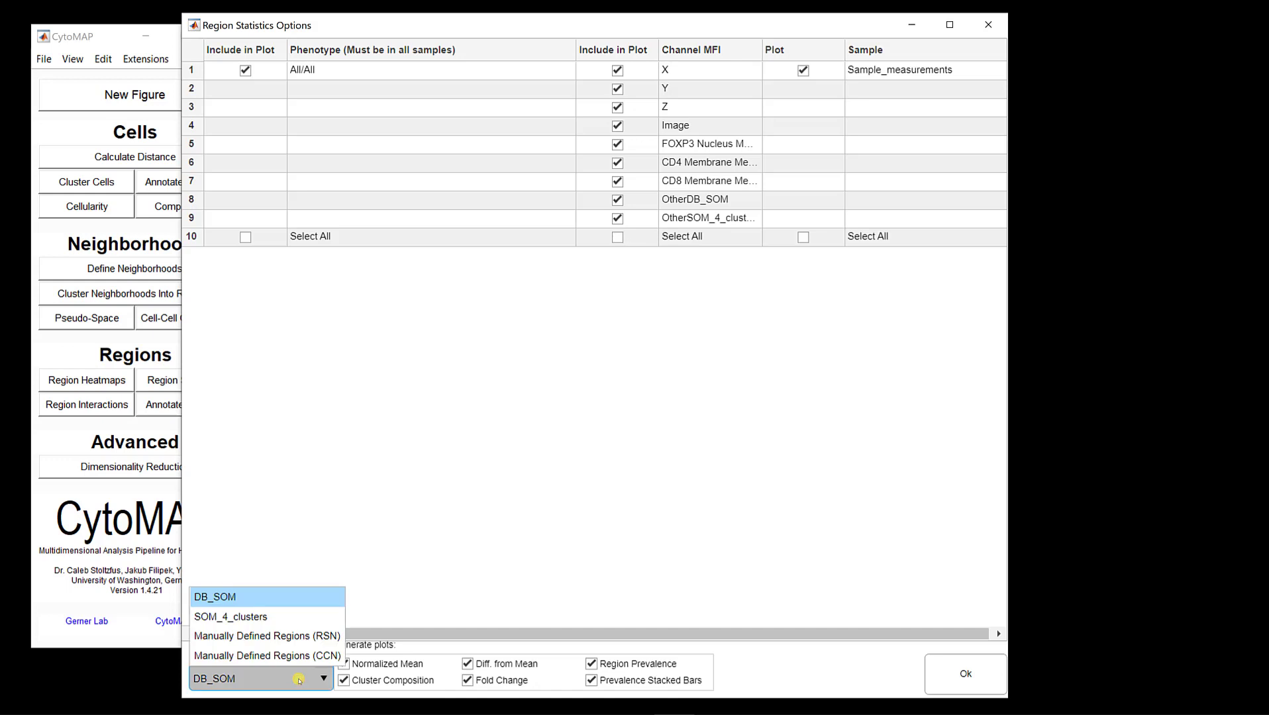
left_click(263, 617)
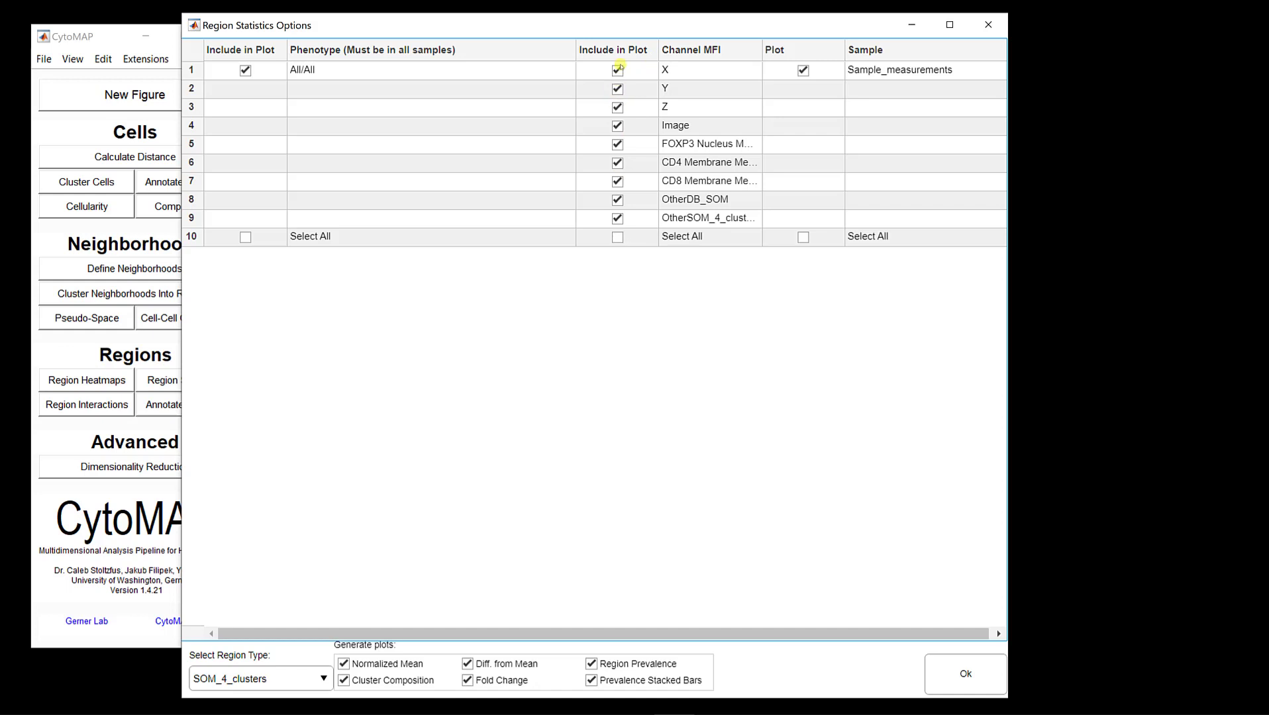
left_click(617, 107)
left_click(617, 218)
left_click(245, 238)
left_click(940, 675)
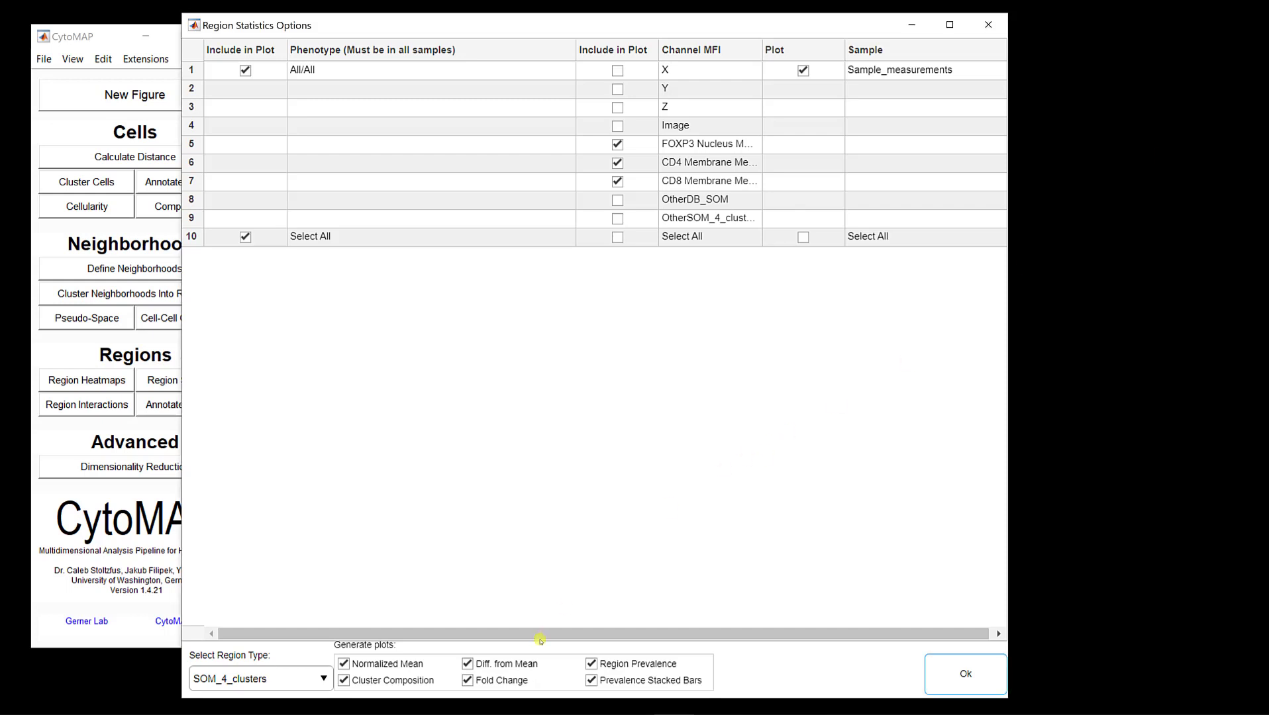
- Keep only the Fold Change plot type and generate the first fold-change heatmap
left_click(391, 665)
left_click(392, 680)
left_click(471, 664)
left_click(590, 663)
left_click(611, 680)
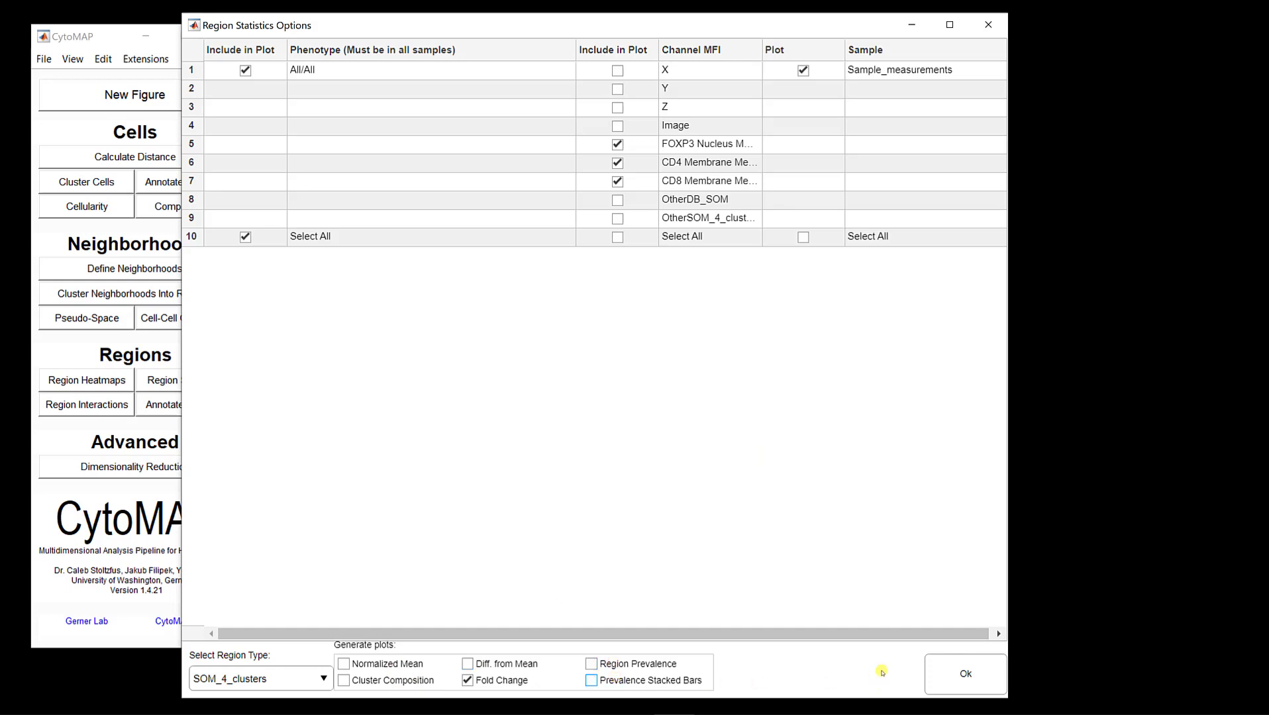
left_click(947, 670)
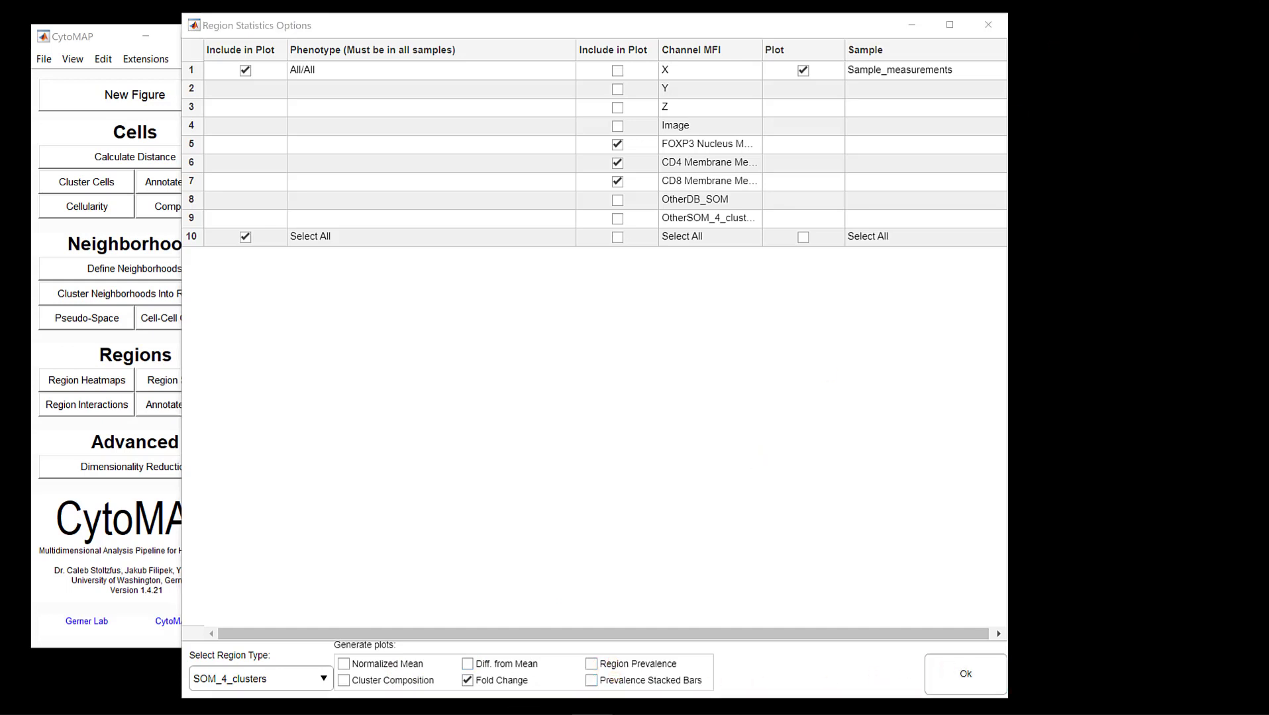
left_click_drag(1015, 180, 491, 46)
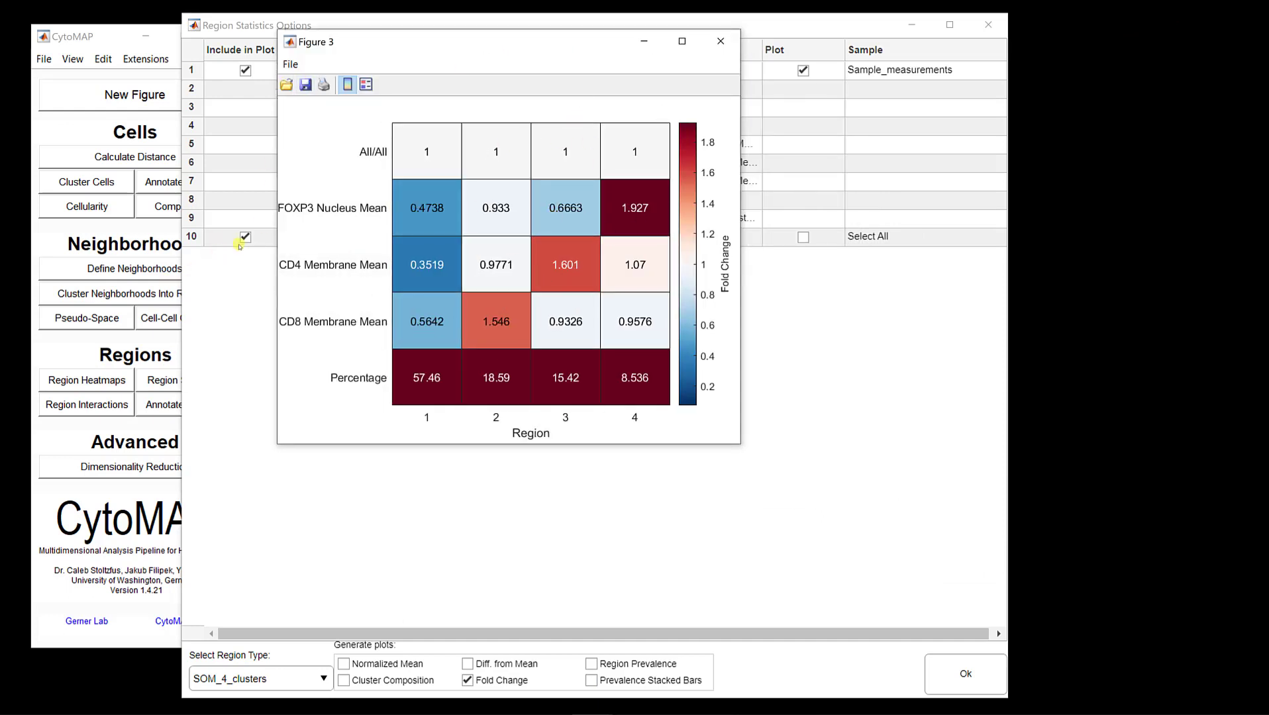
- Regenerate the heatmap without phenotype rows, showing only FOXP3, CD4, CD8 means and percentage
left_click(721, 41)
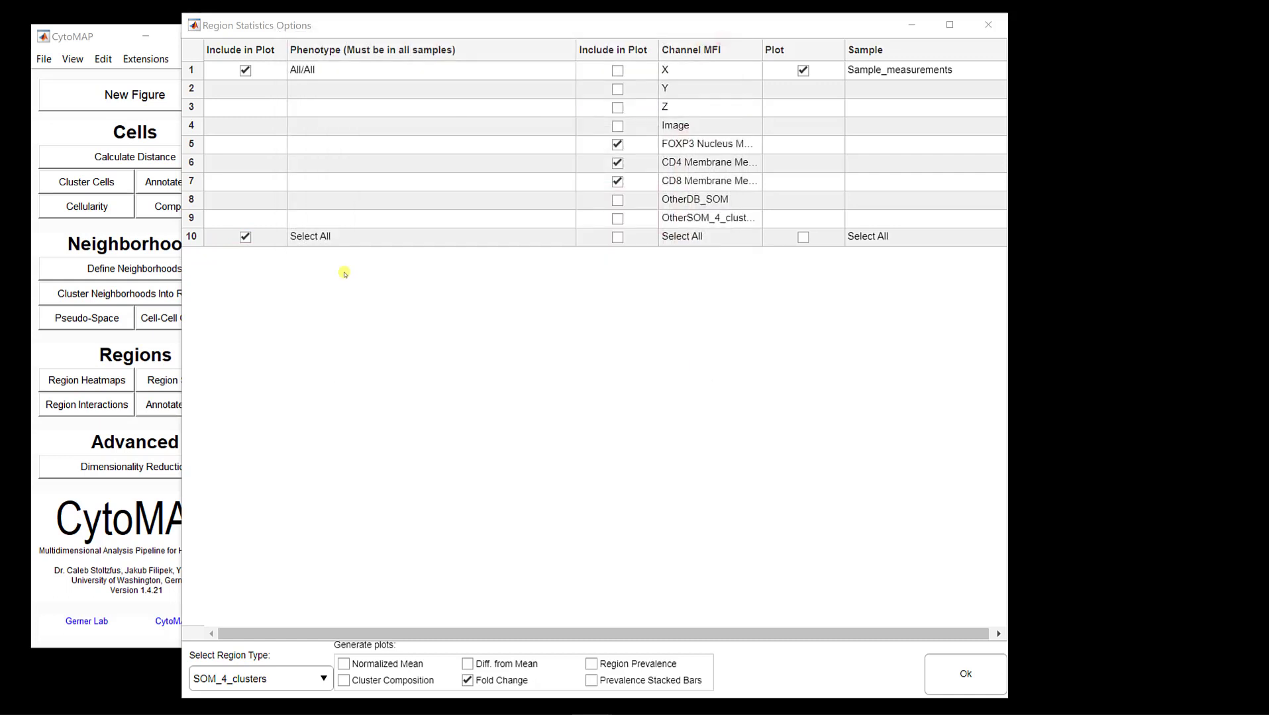
left_click(244, 237)
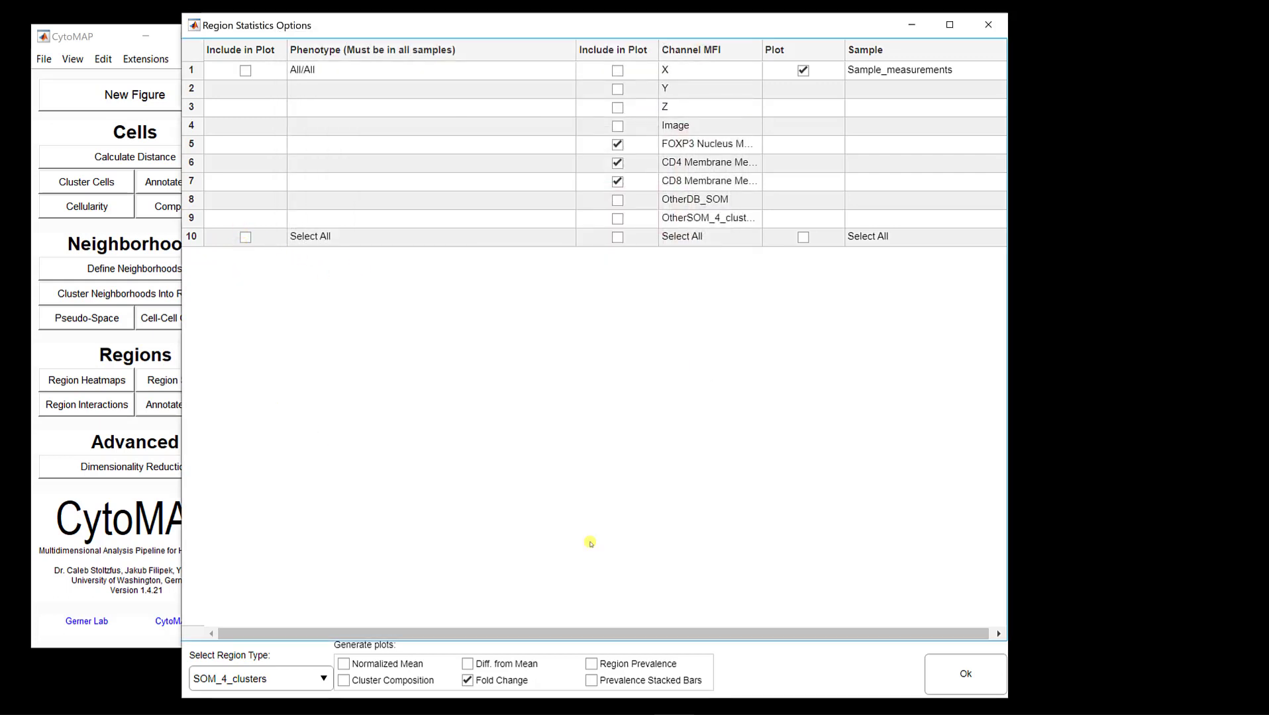
left_click(961, 667)
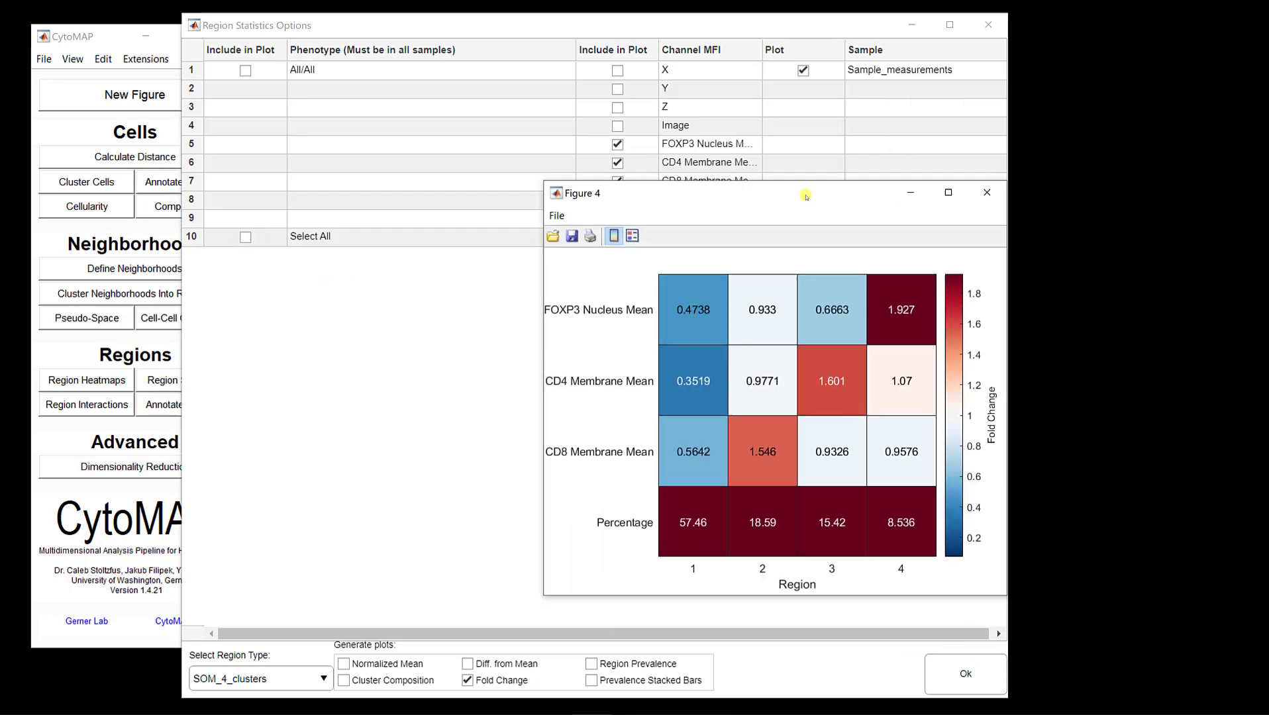
left_click_drag(803, 193, 509, 81)
- Inspect the heatmap peaks: FOXP3 1.927 in region 4, CD4 1.601 in region 3, CD8 1.546 in region 2
left_click(338, 179)
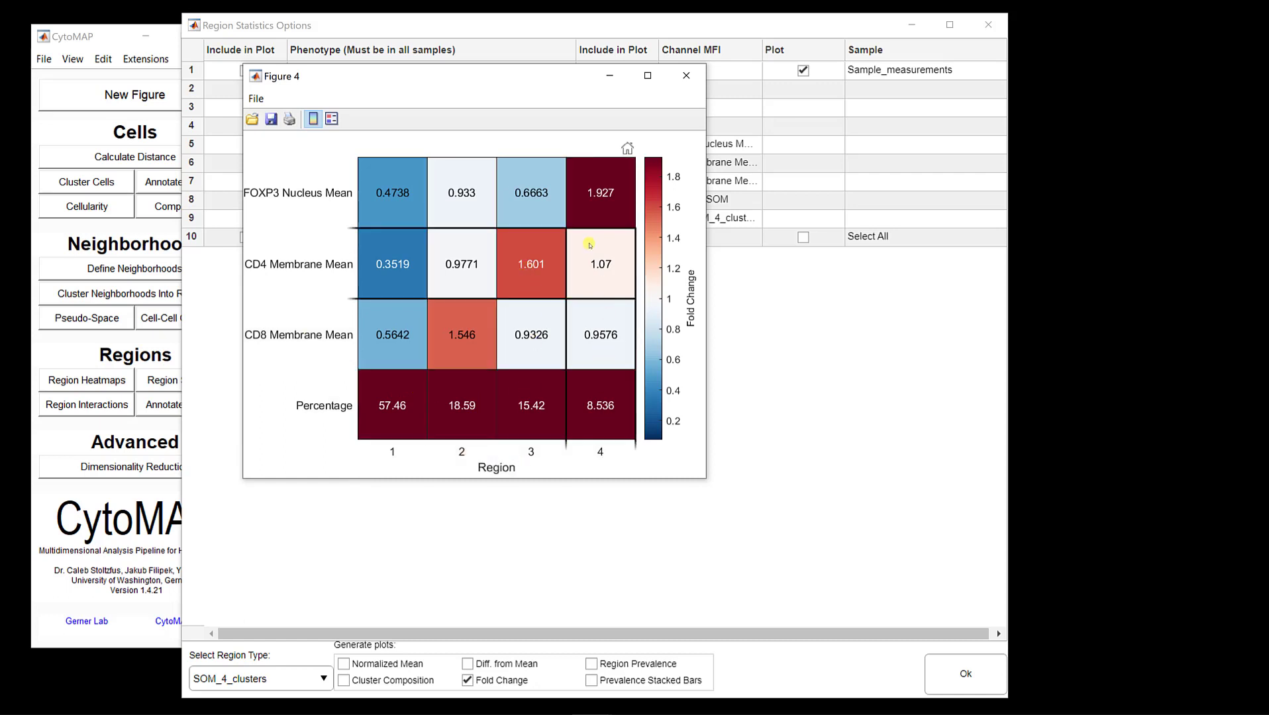
mouse_move(590, 245)
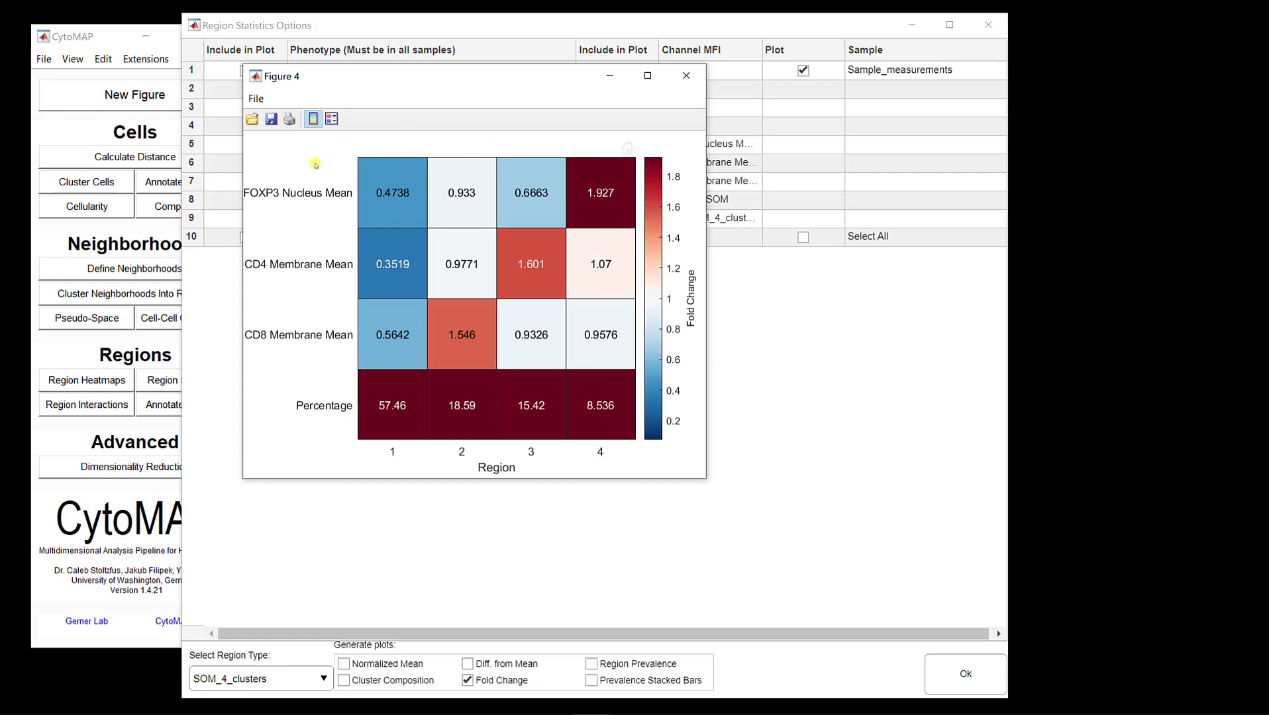
mouse_move(549, 342)
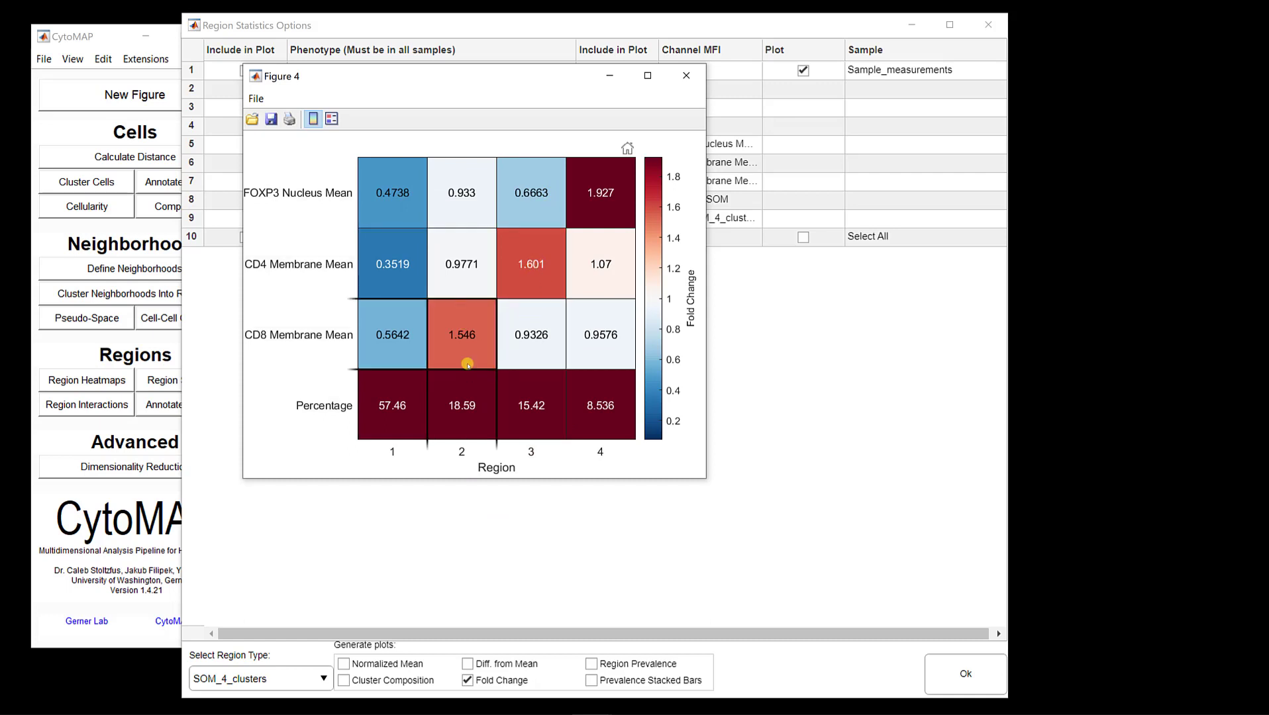
mouse_move(466, 321)
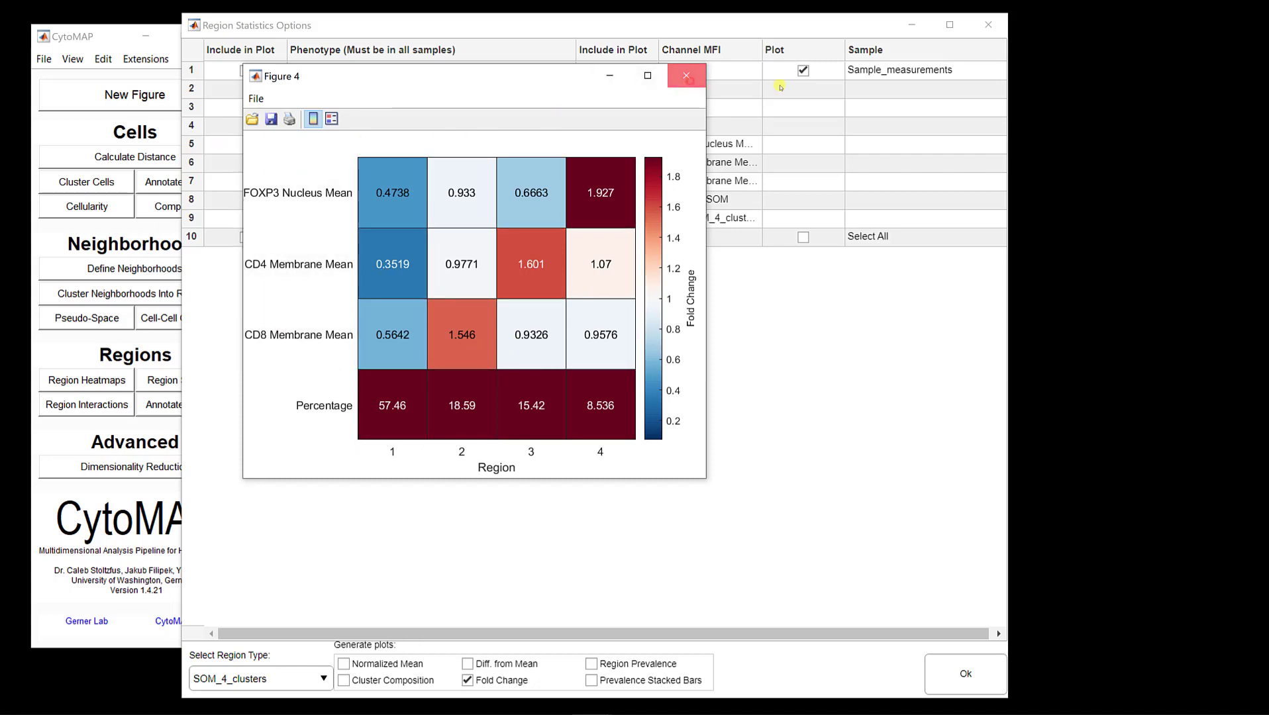
- Close the heatmap and Region Statistics windows and choose File > Export Full Data Tables as .csv
left_click(686, 75)
left_click(989, 25)
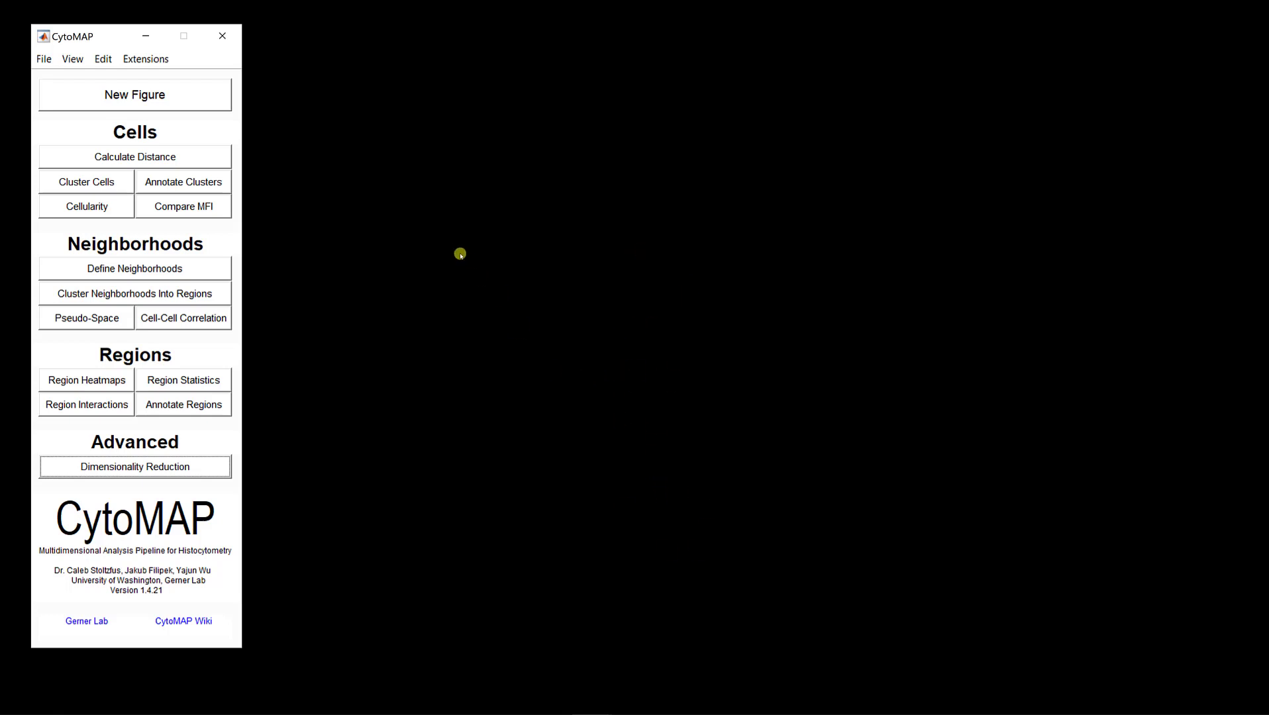
left_click(43, 60)
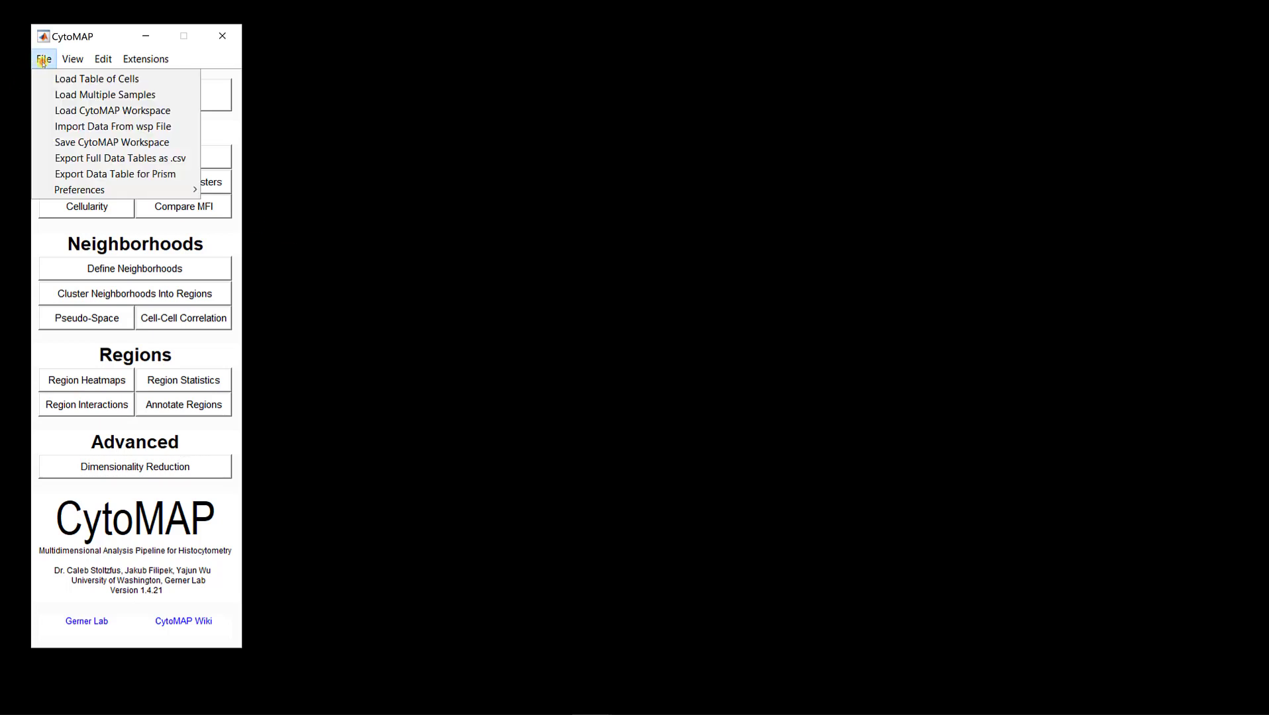
left_click(92, 157)
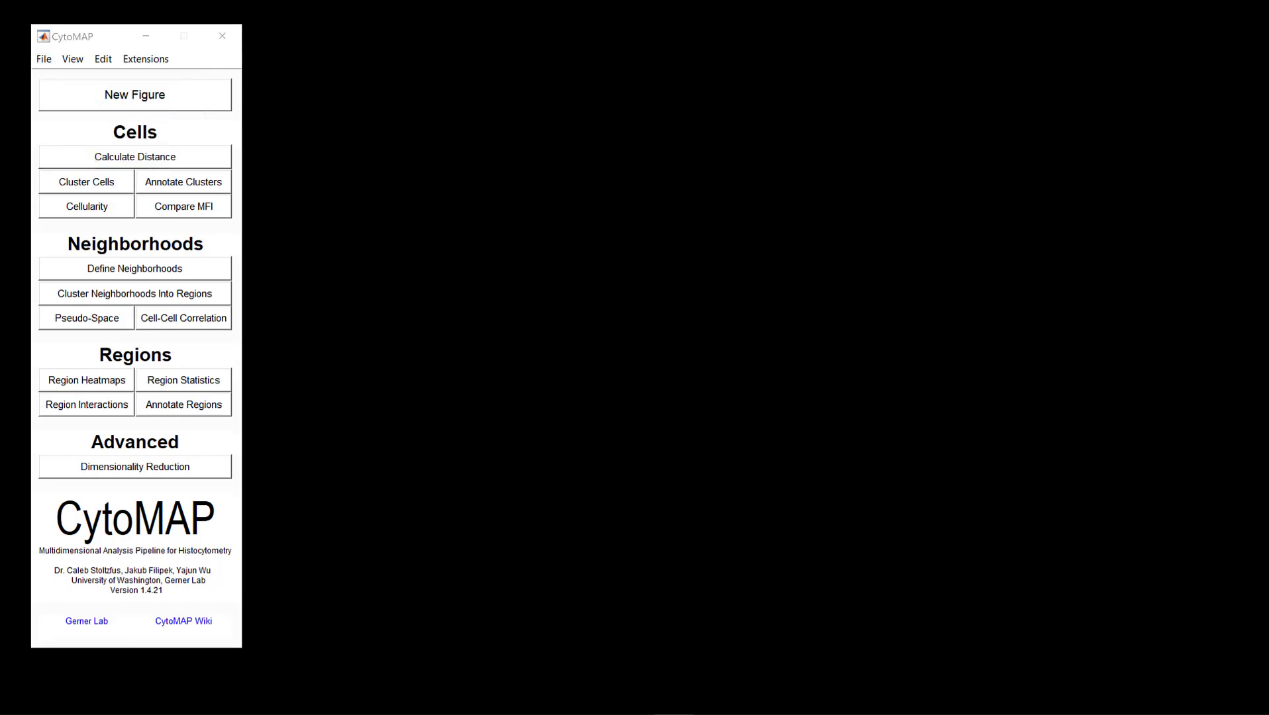
- Export all cells without Z as one combined CSV with SOM_4_clusters regions
left_click_drag(870, 155, 572, 29)
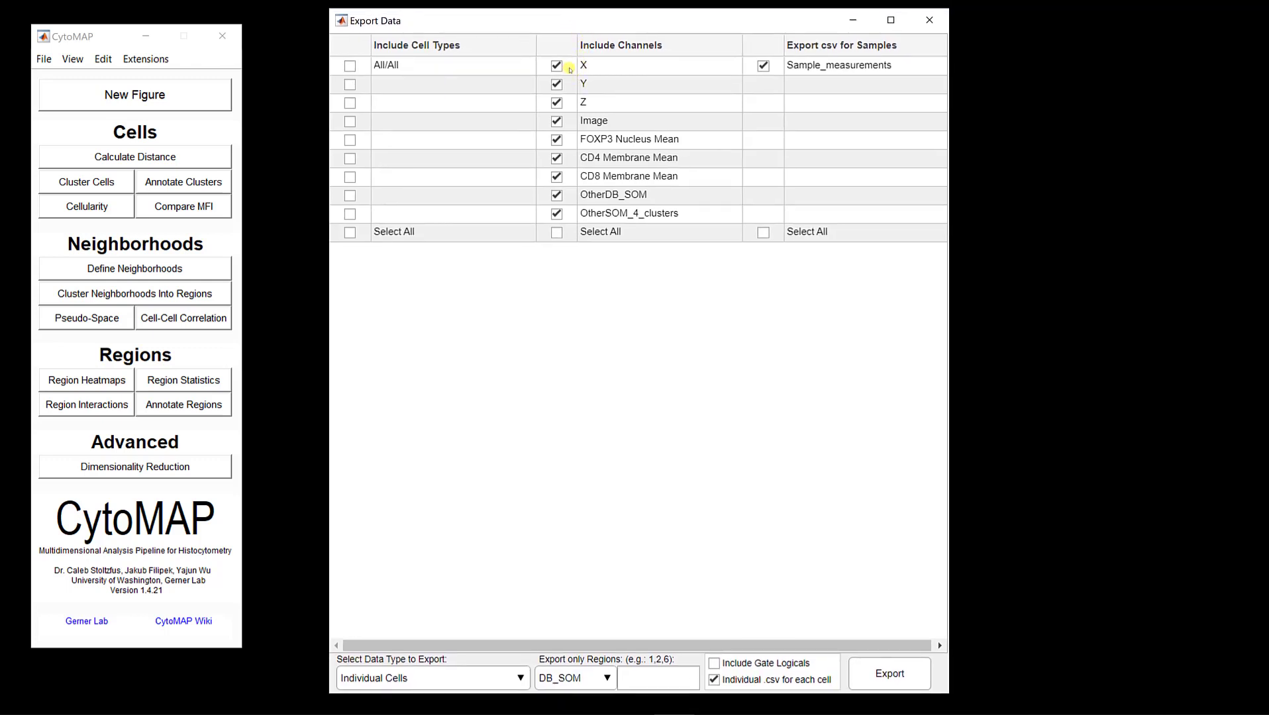
left_click(557, 104)
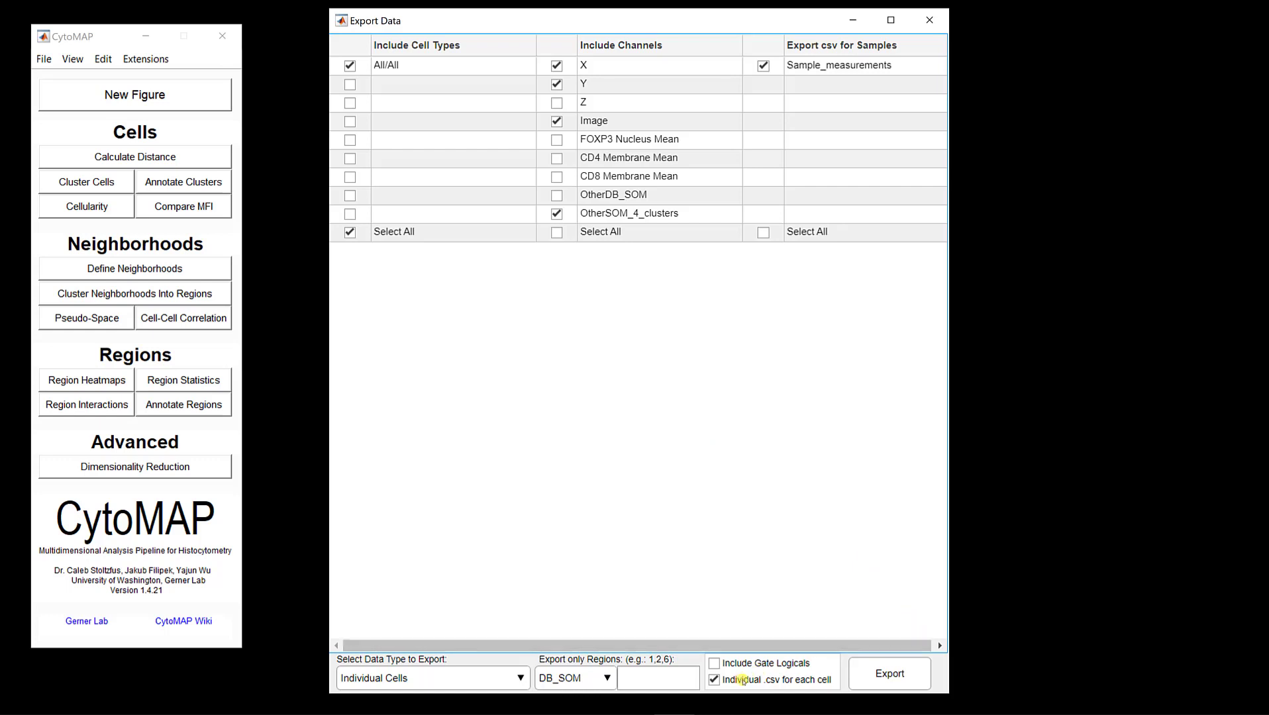
left_click(742, 681)
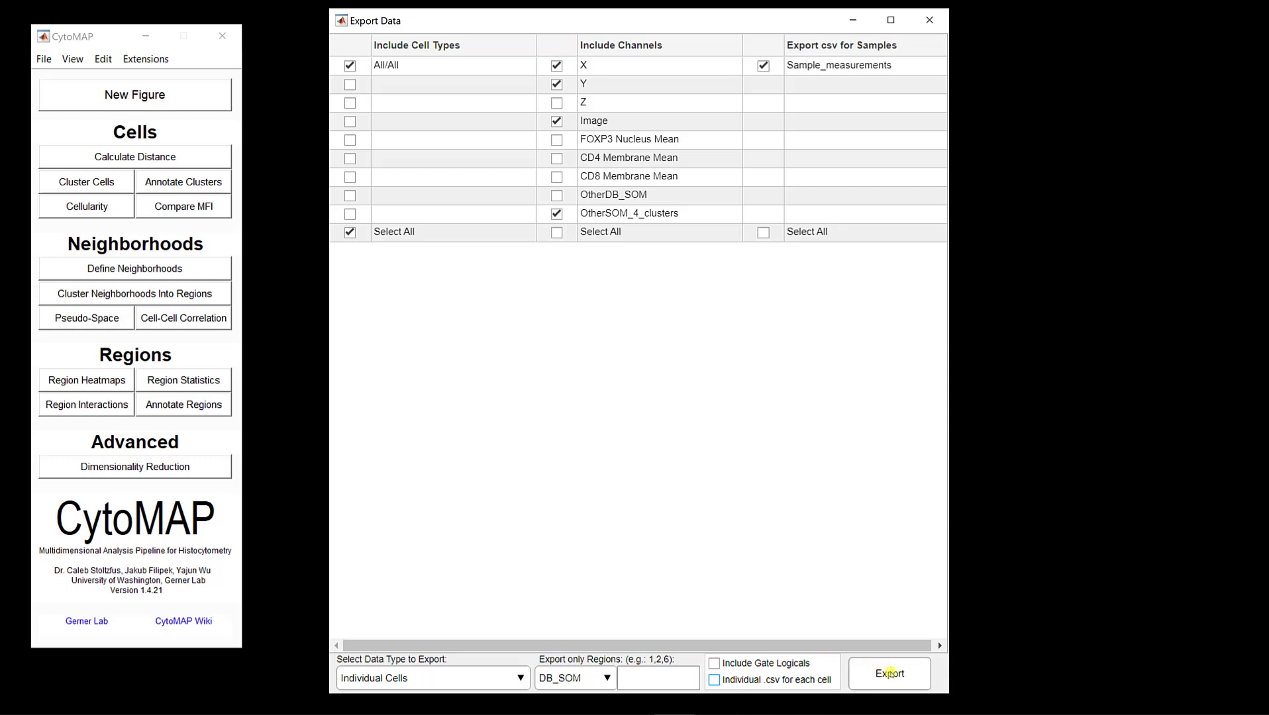
left_click(607, 679)
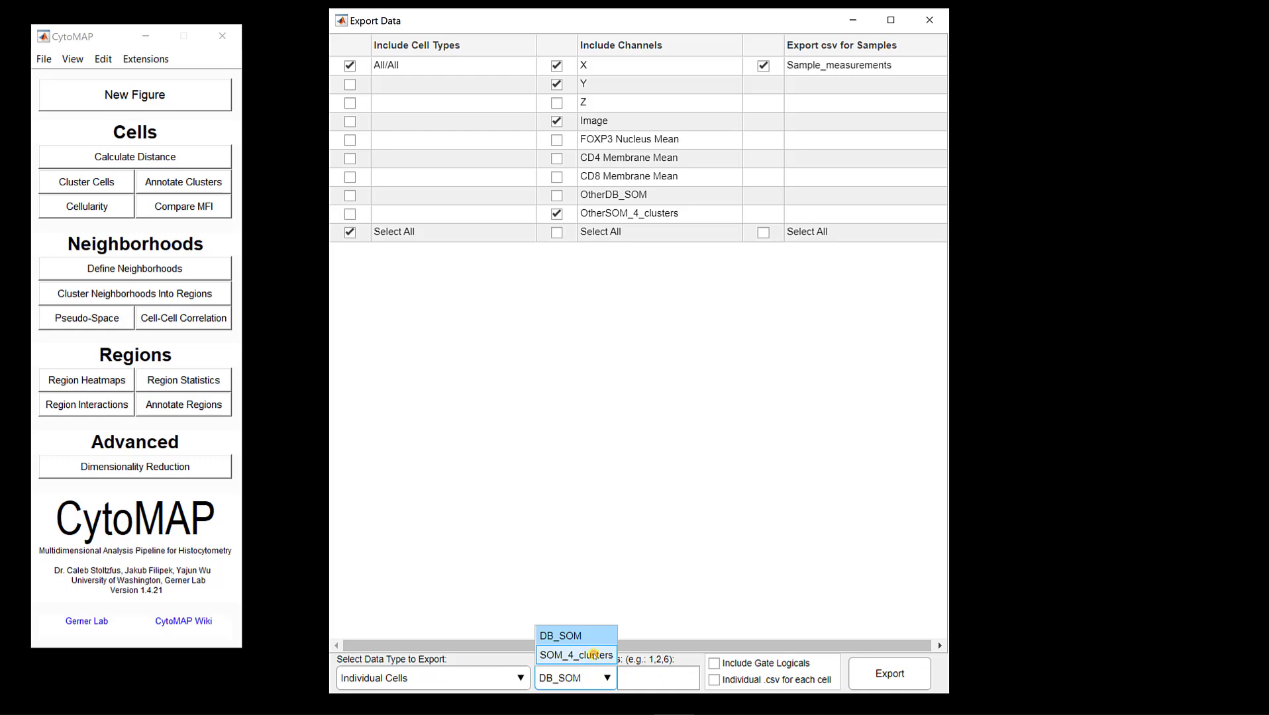
left_click(593, 655)
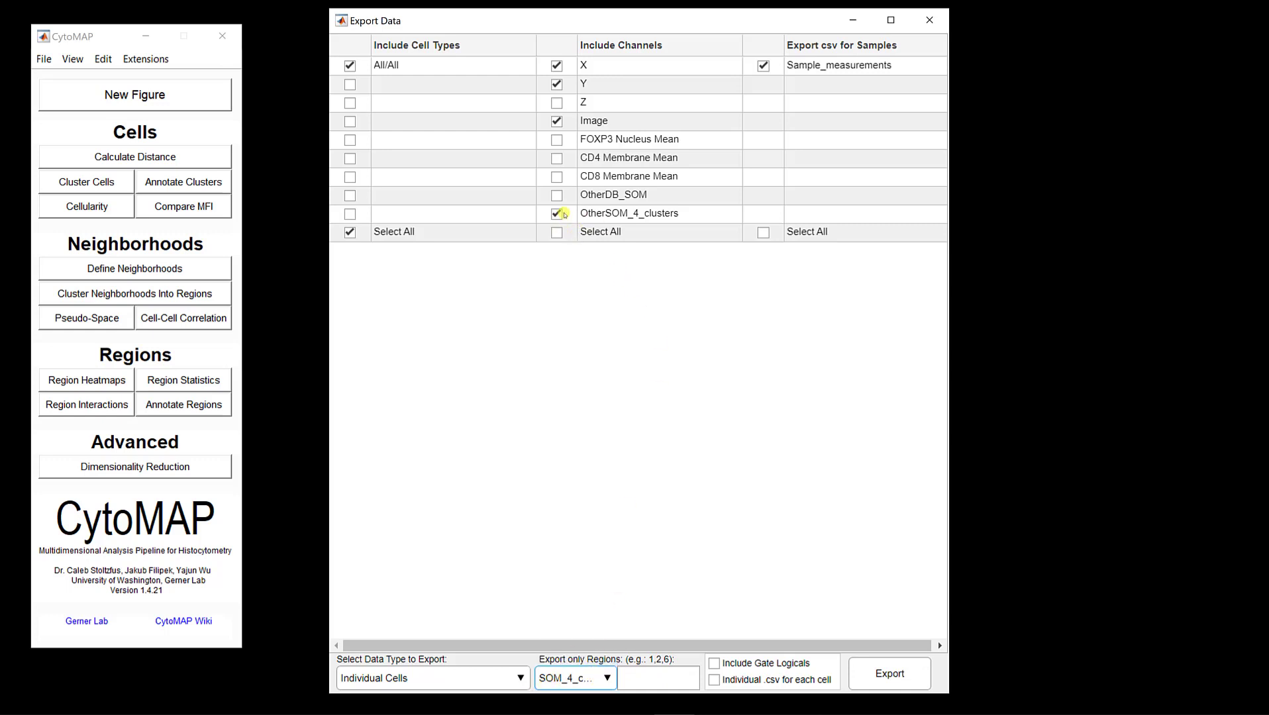
left_click(888, 672)
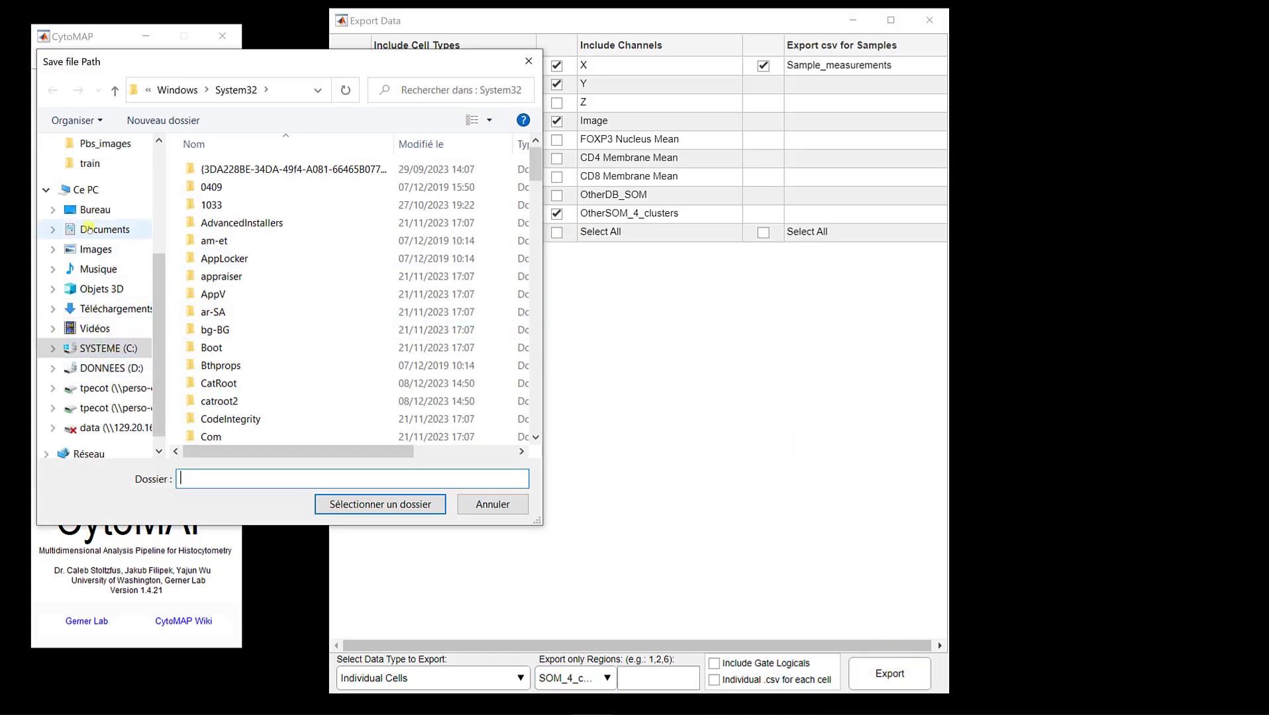
- Create a CytomapExportMeasurements folder in Desktop > Project and select it as the export destination
left_click(91, 210)
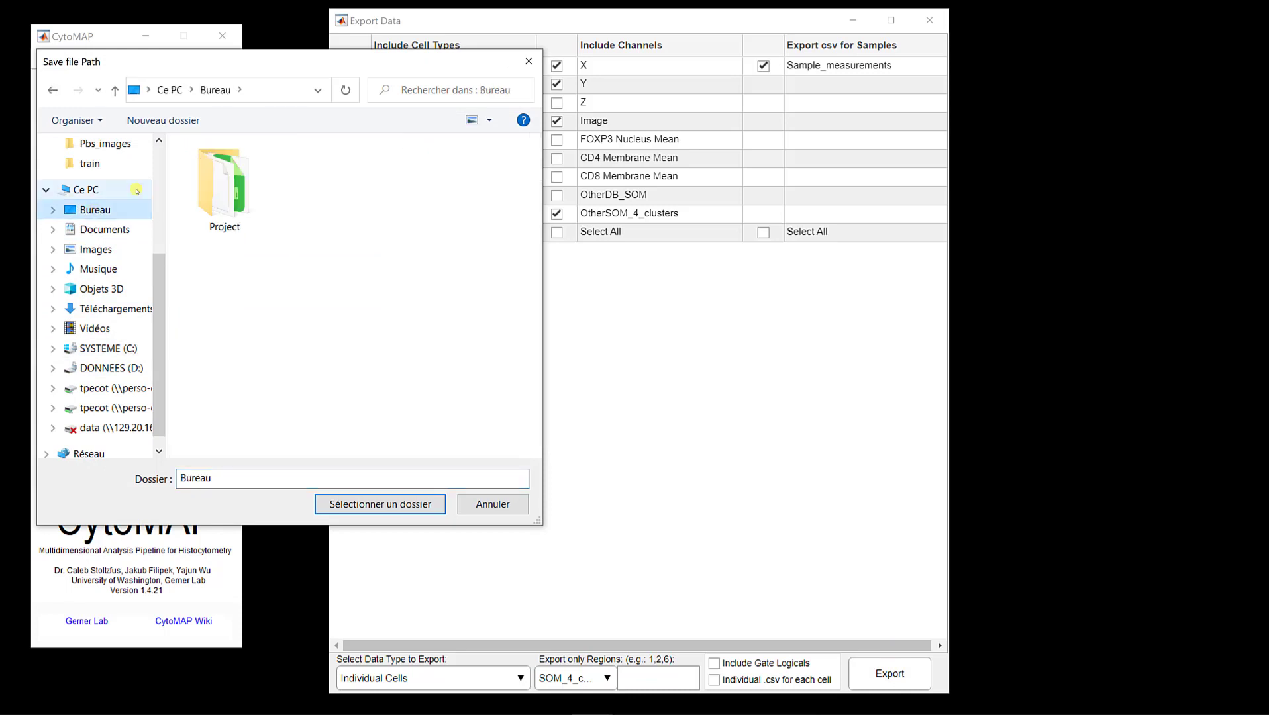
double_click(236, 187)
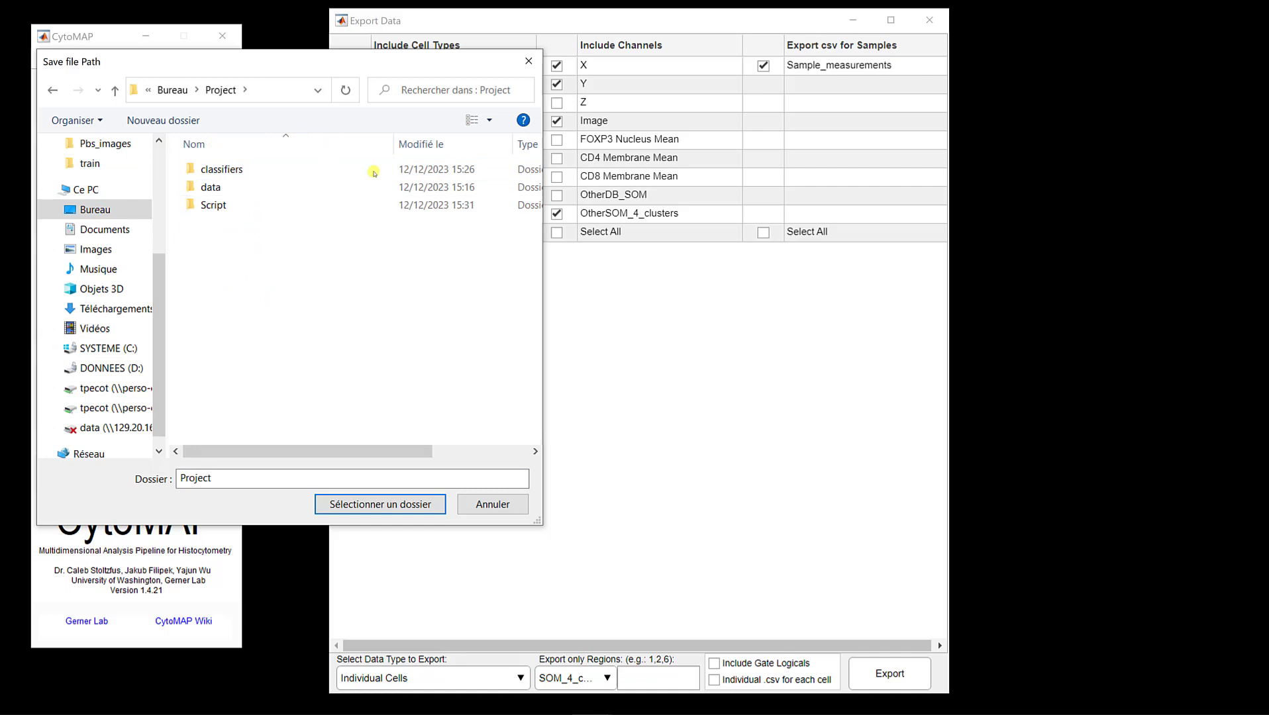
left_click(130, 117)
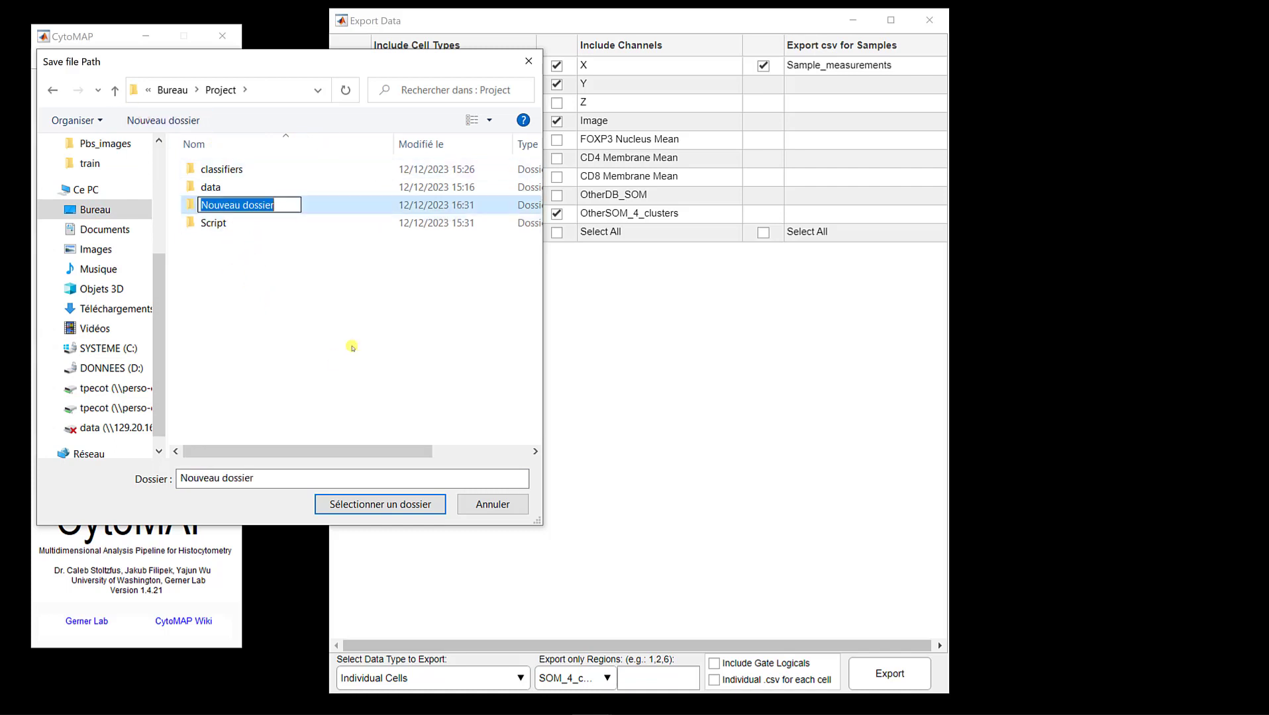
type("Cyt")
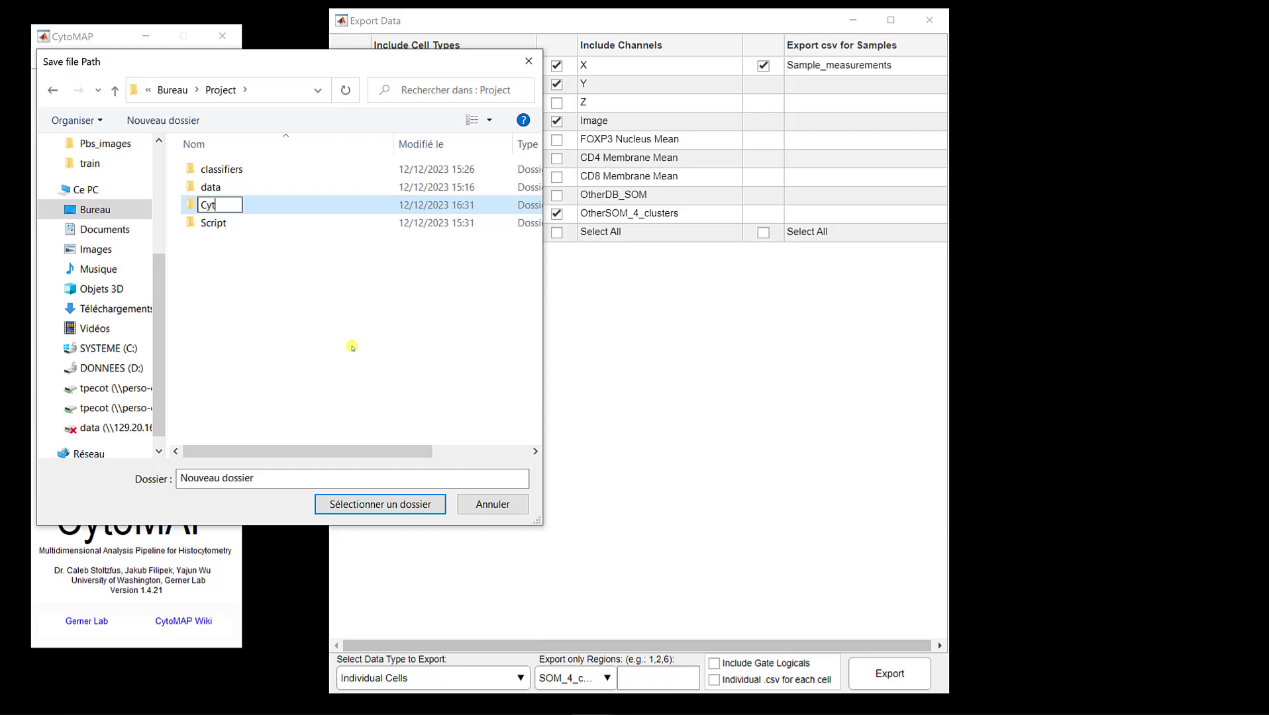
type("omapExpor")
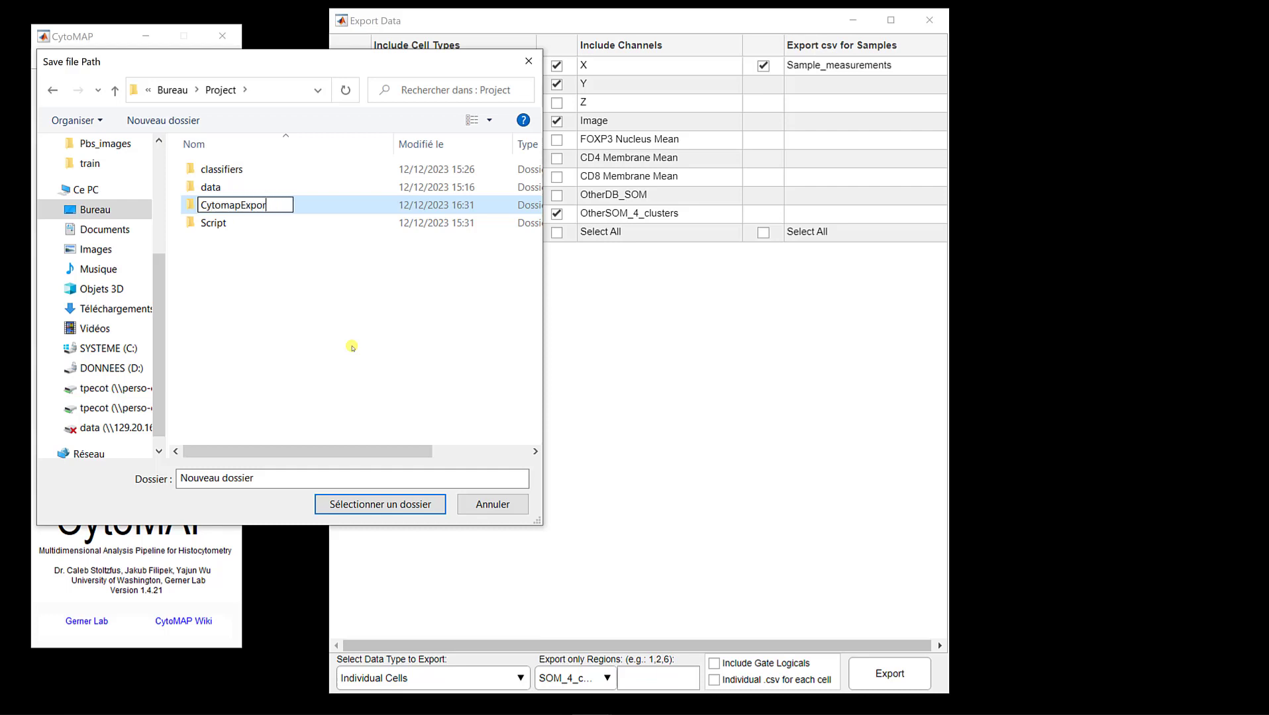
type("tMeasurem")
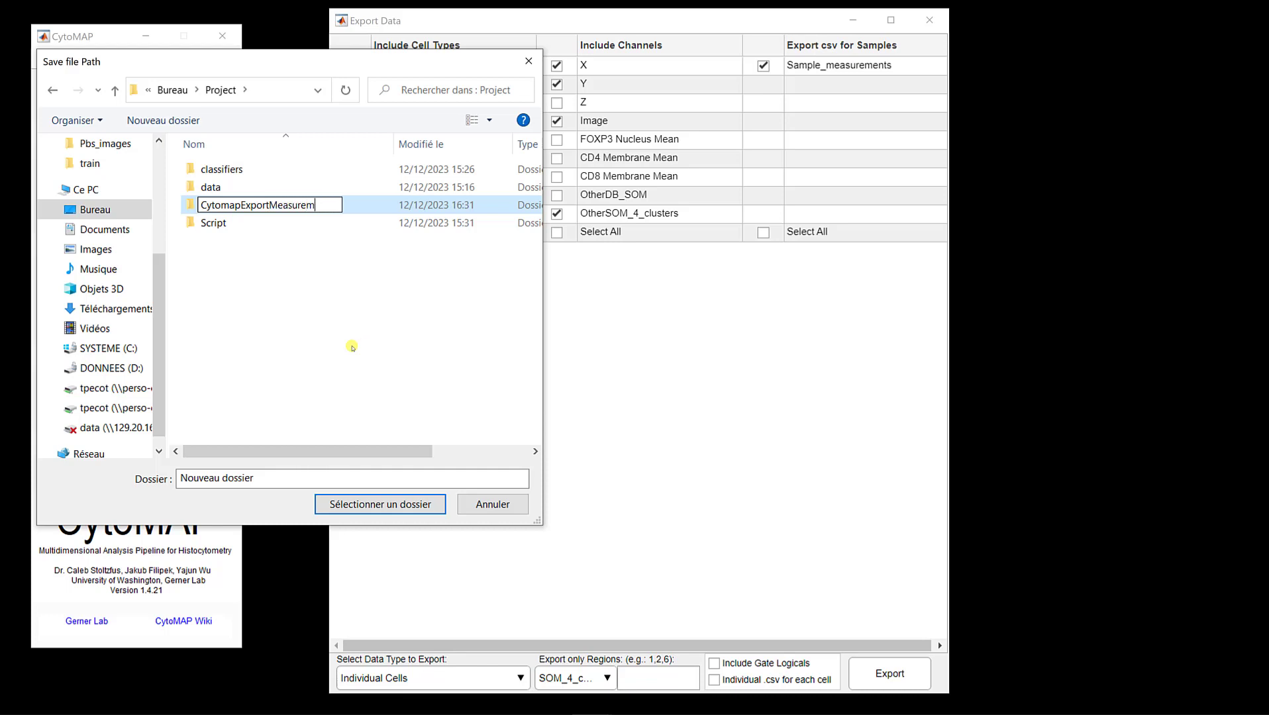
type("ents")
key("Return")
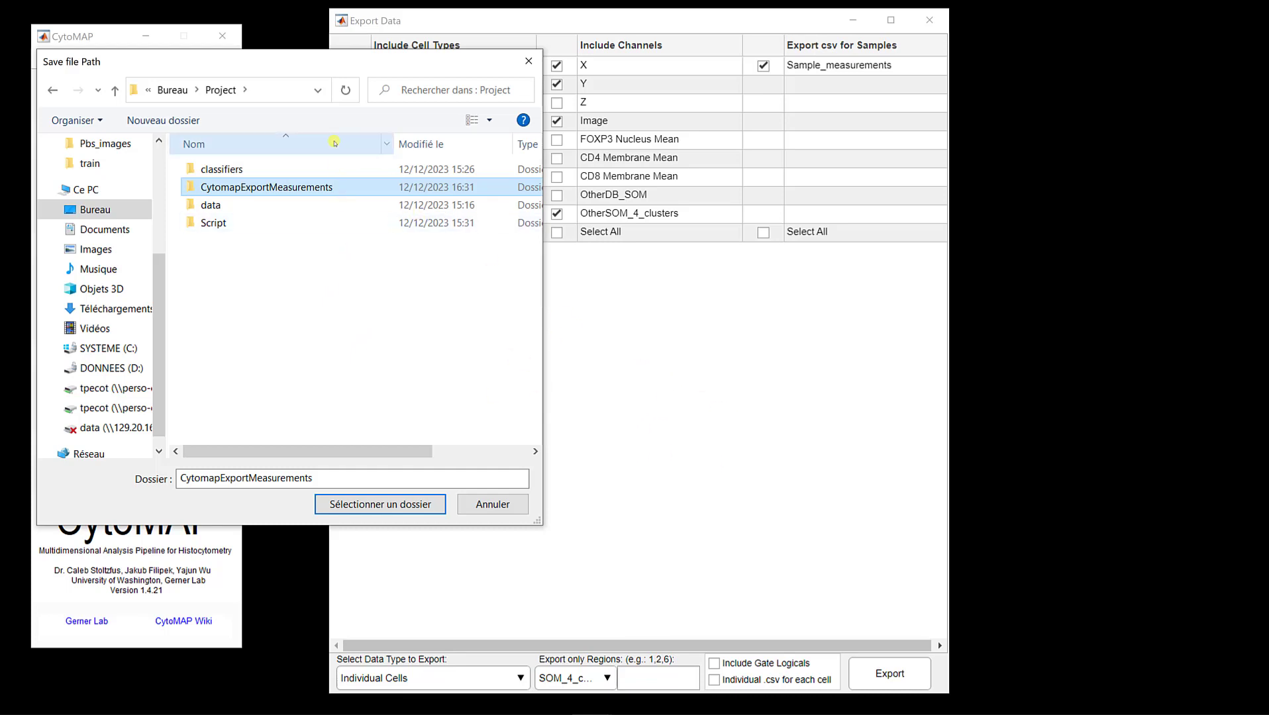
left_click(353, 506)
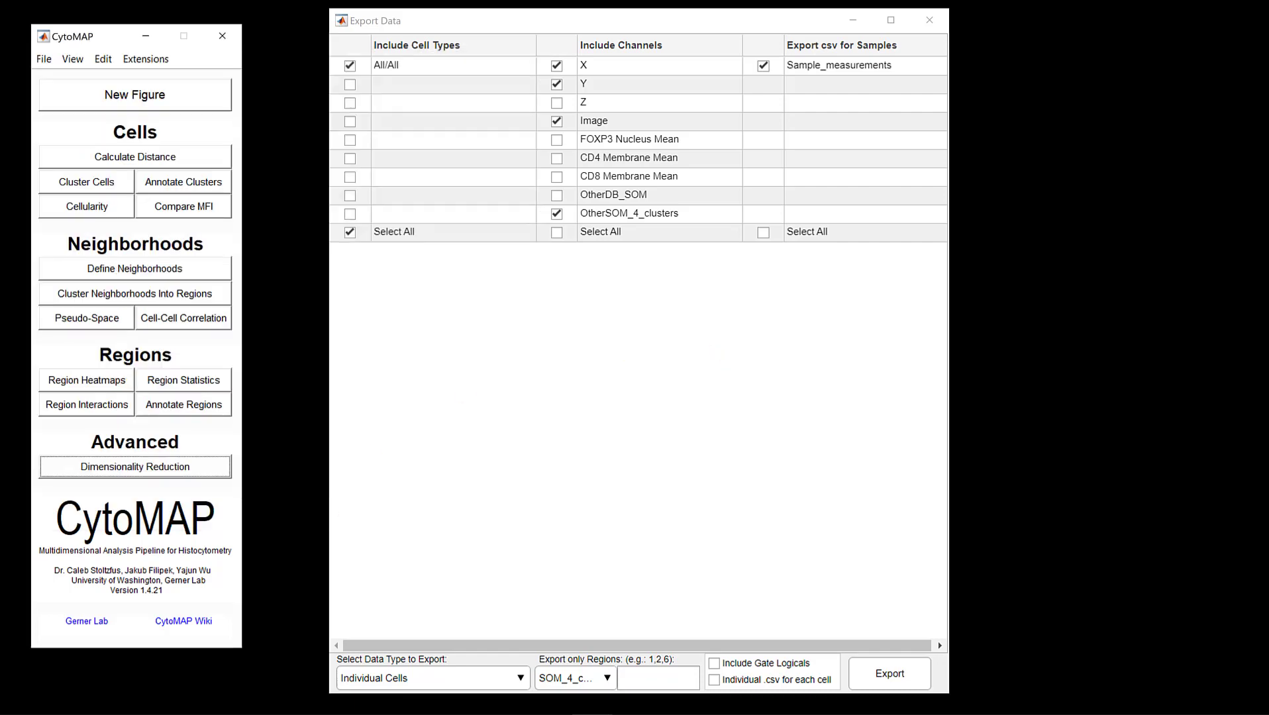
- Open CytomapExportMeasurements in File Explorer and select the exported CytoMAP_Sample_measurements.csv
left_click_drag(1138, 39, 505, 95)
left_click(536, 297)
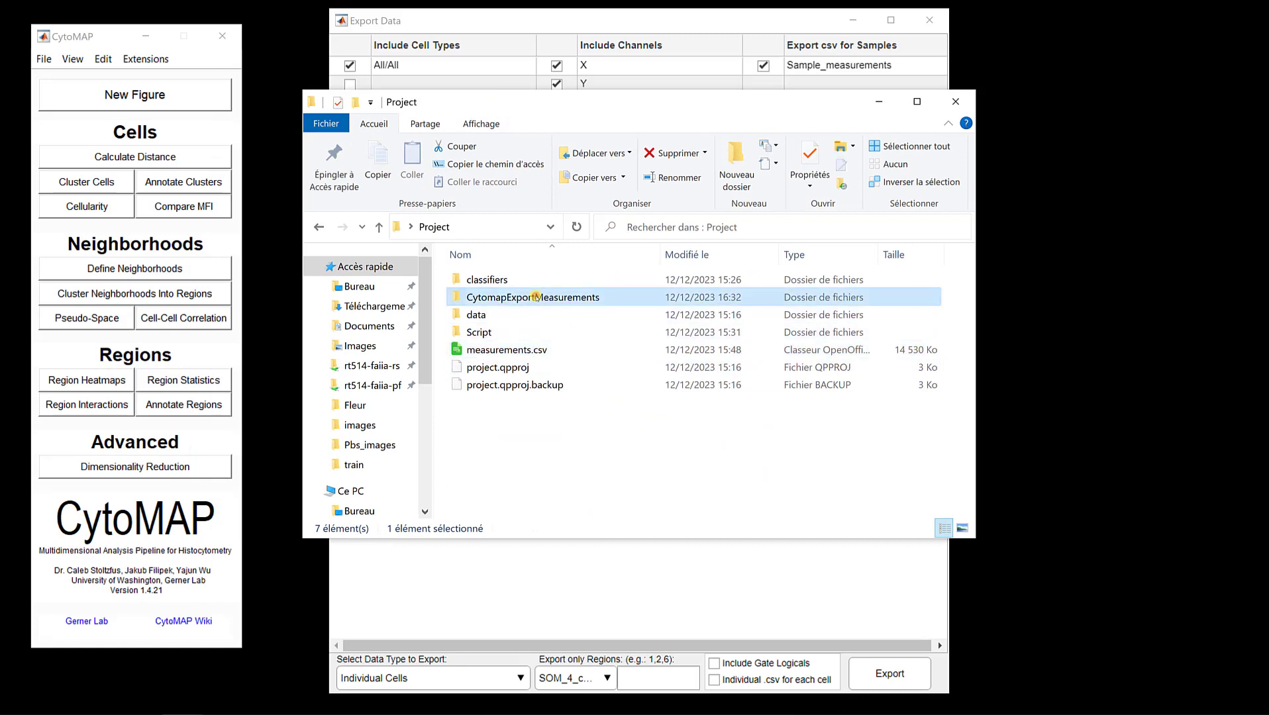
double_click(536, 297)
left_click(550, 281)
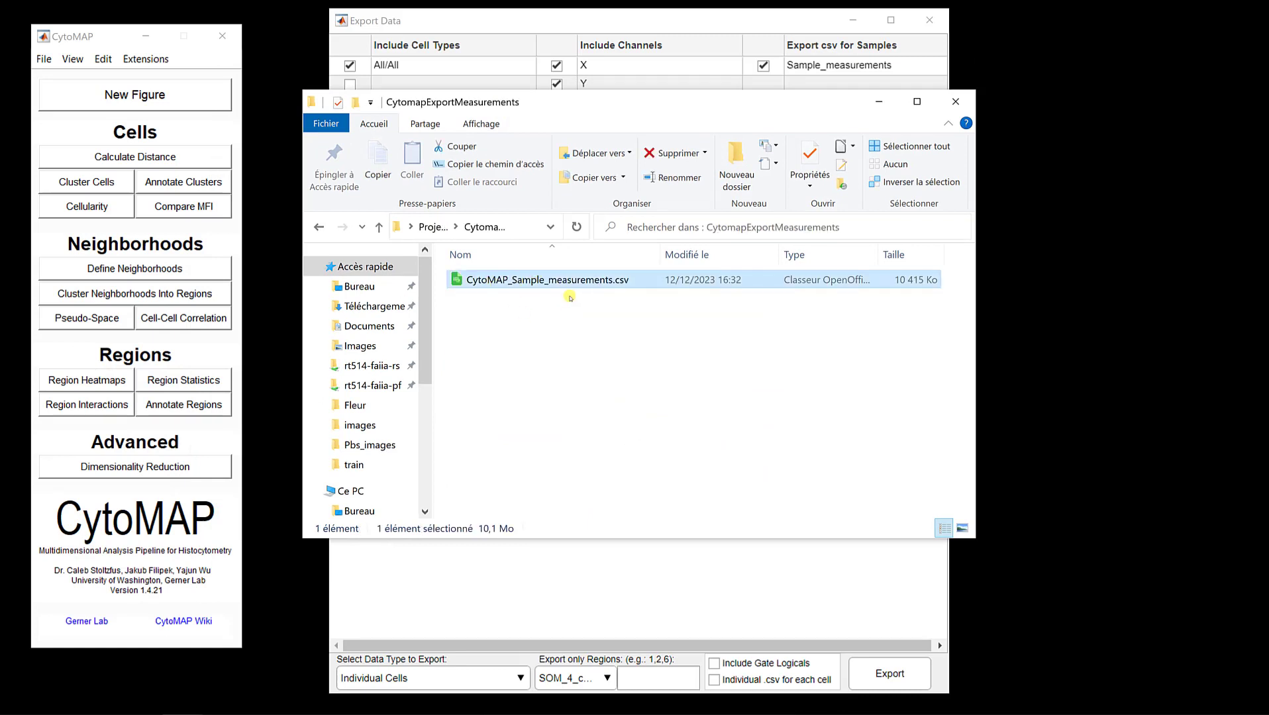